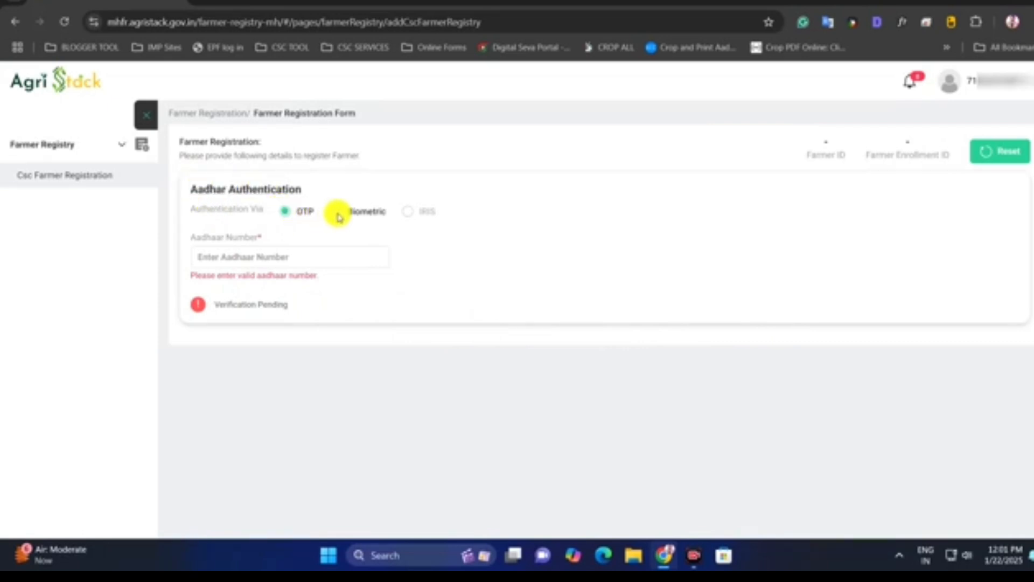
- Authenticate the farmer via OTP by entering the Aadhaar number and the received one-time password, and verify it
left_click(336, 212)
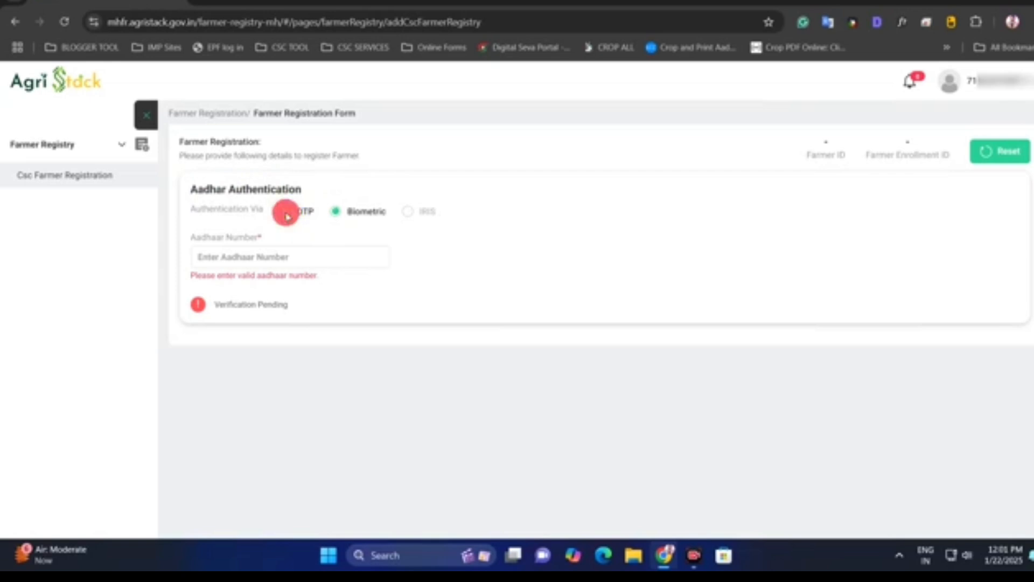
left_click(234, 257)
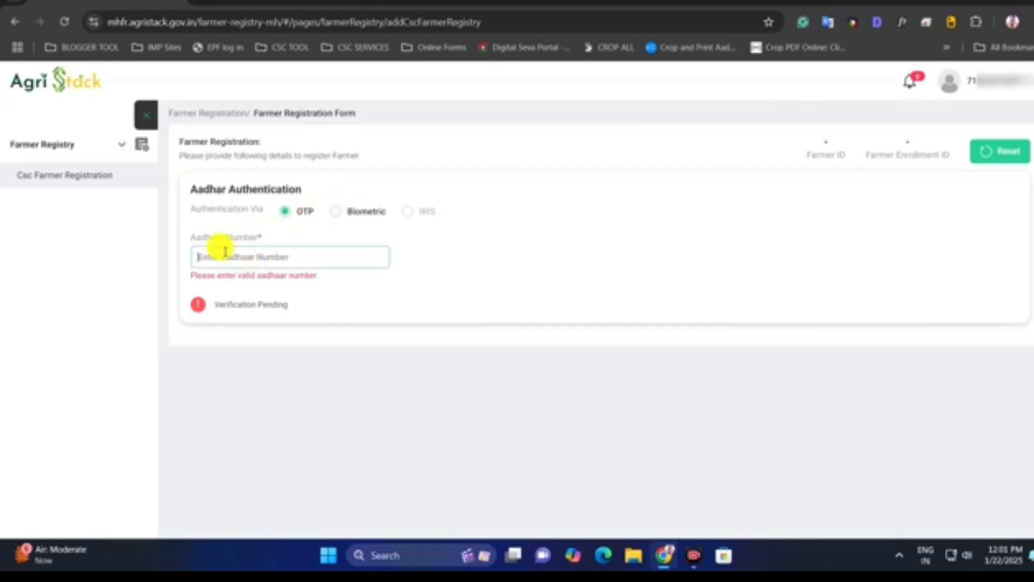
left_click_drag(201, 239, 238, 239)
left_click(226, 253)
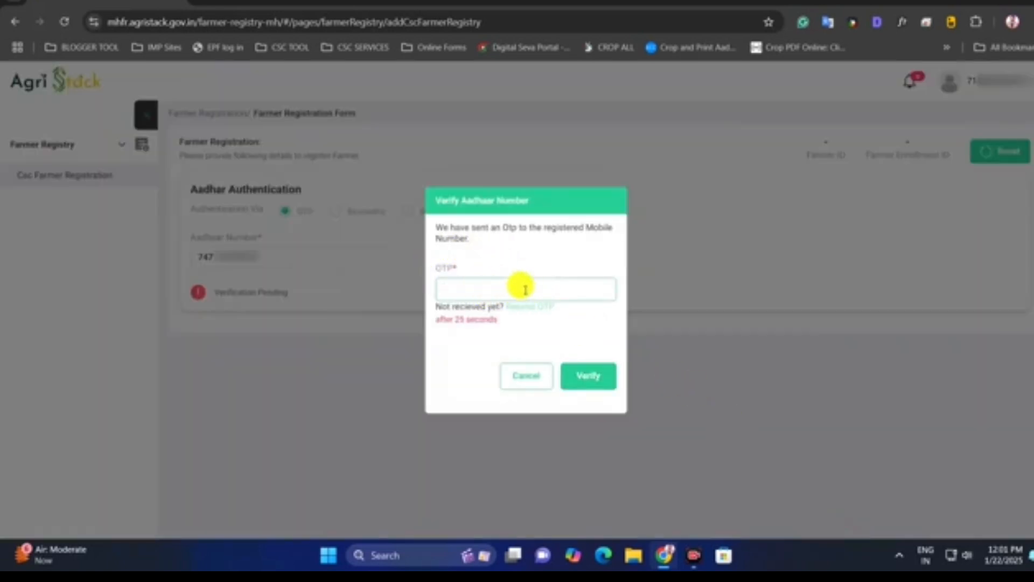
left_click(593, 377)
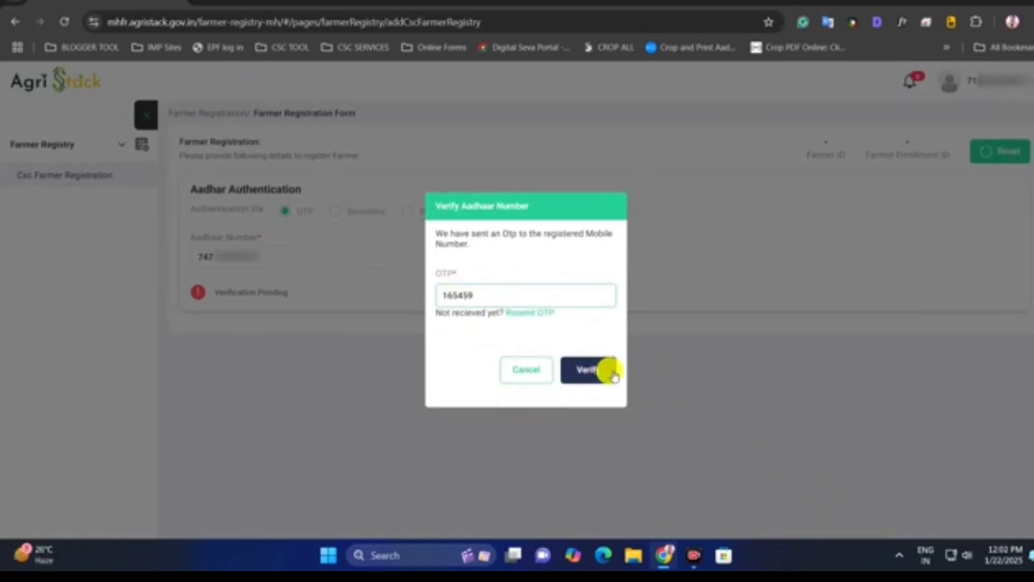
left_click(592, 380)
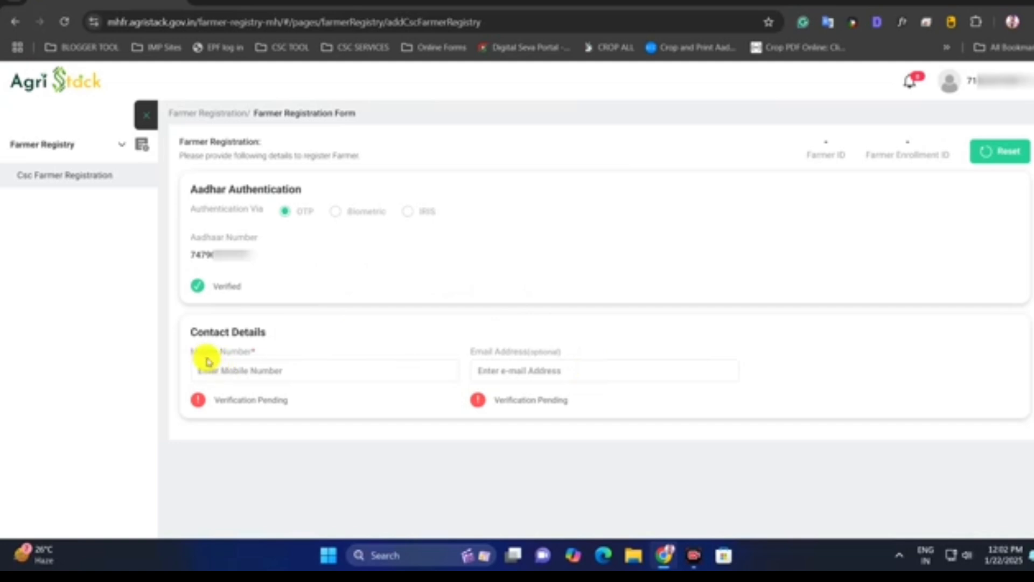
- Enter the farmer's mobile number in the contact details and verify it with the received one-time password
left_click_drag(198, 354, 259, 356)
left_click_drag(491, 350, 534, 351)
left_click(547, 351)
left_click(540, 348)
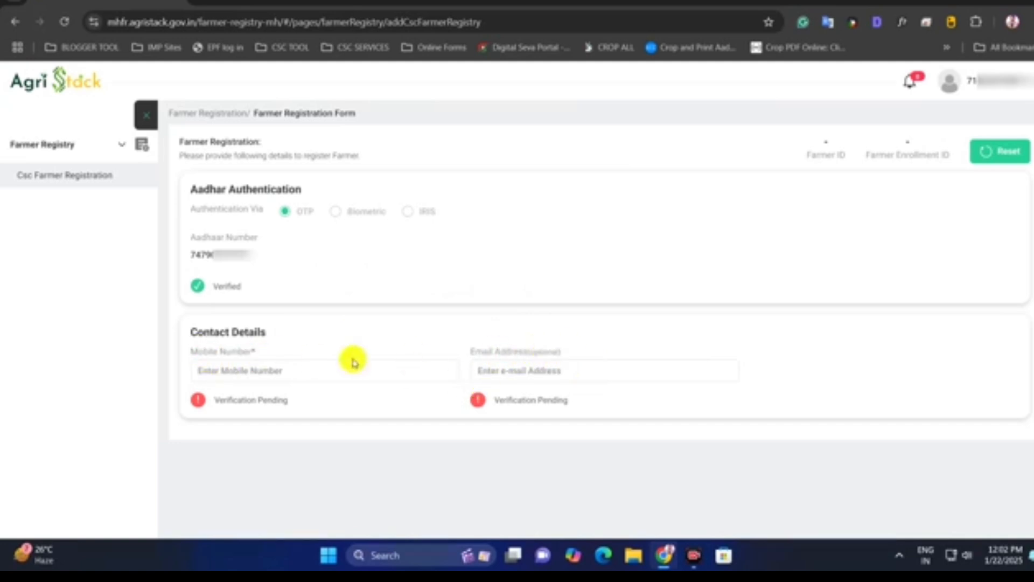
left_click(303, 370)
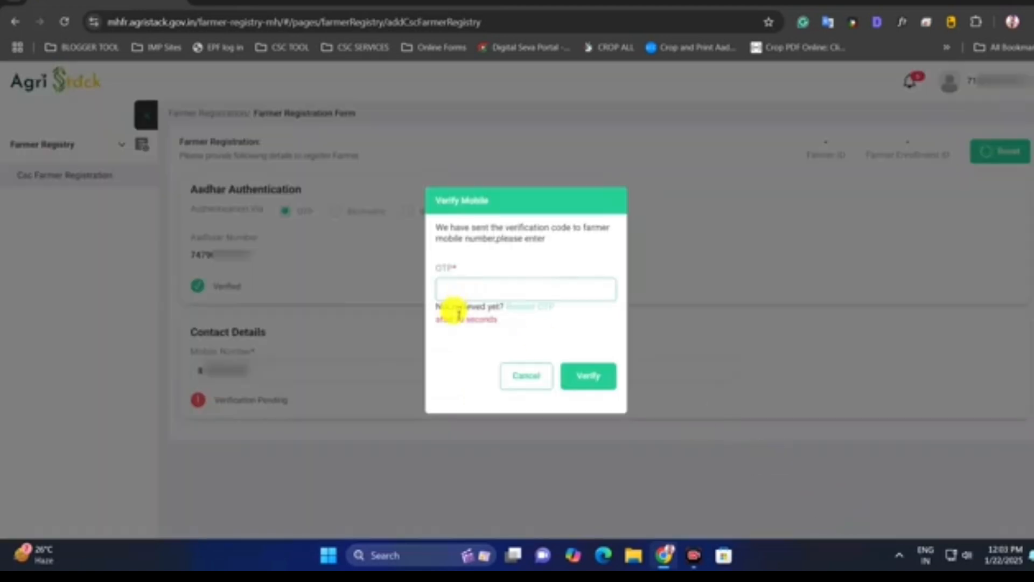
left_click(466, 289)
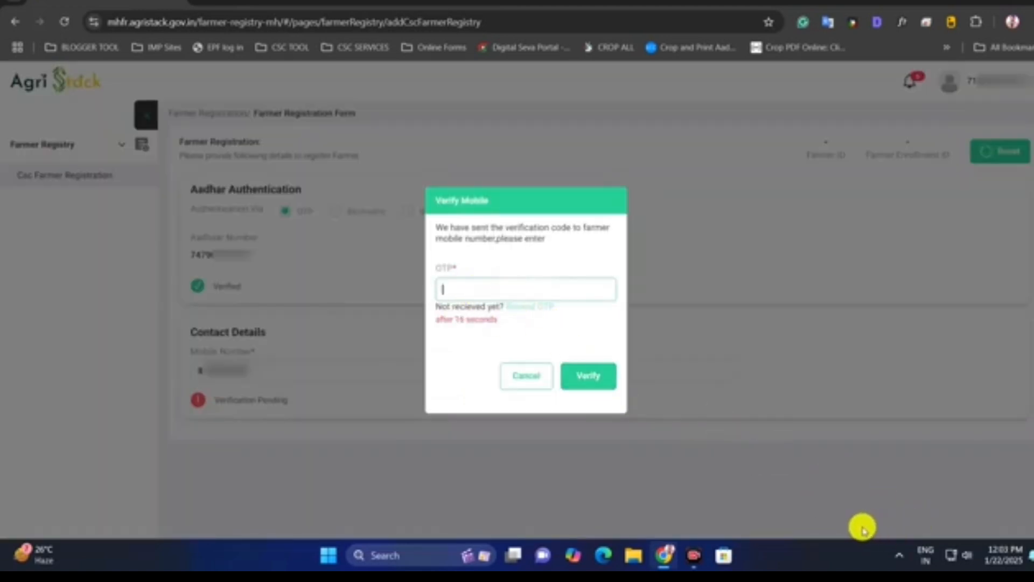
left_click(610, 384)
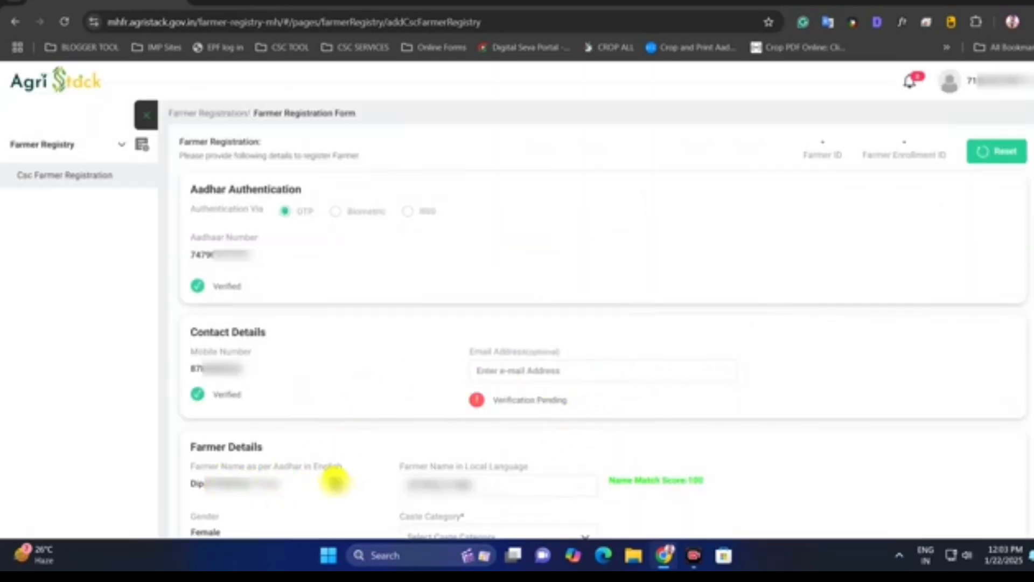
- Set the farmer's caste category to ST
left_click(410, 481)
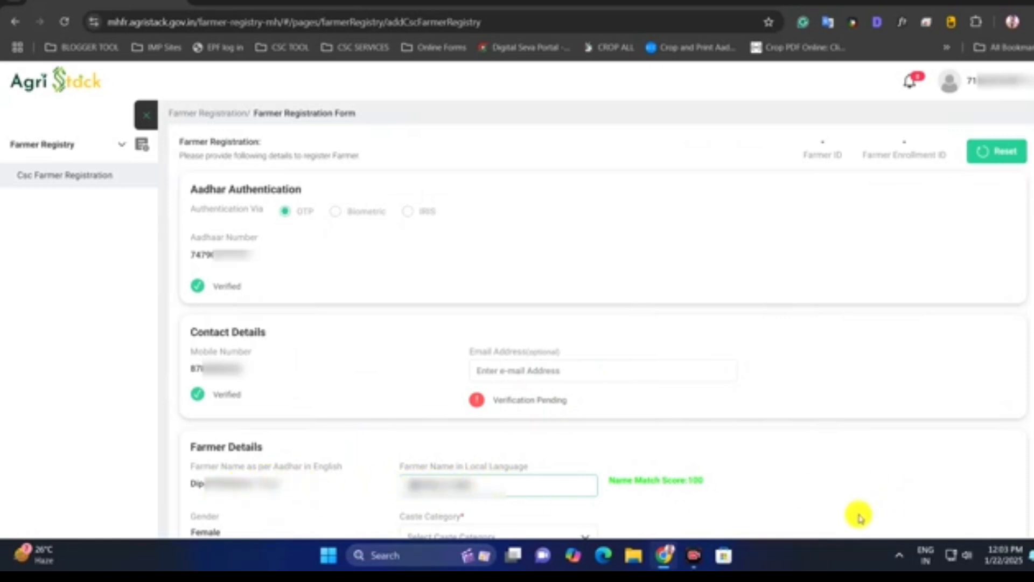
scroll(847, 522, "down", 8)
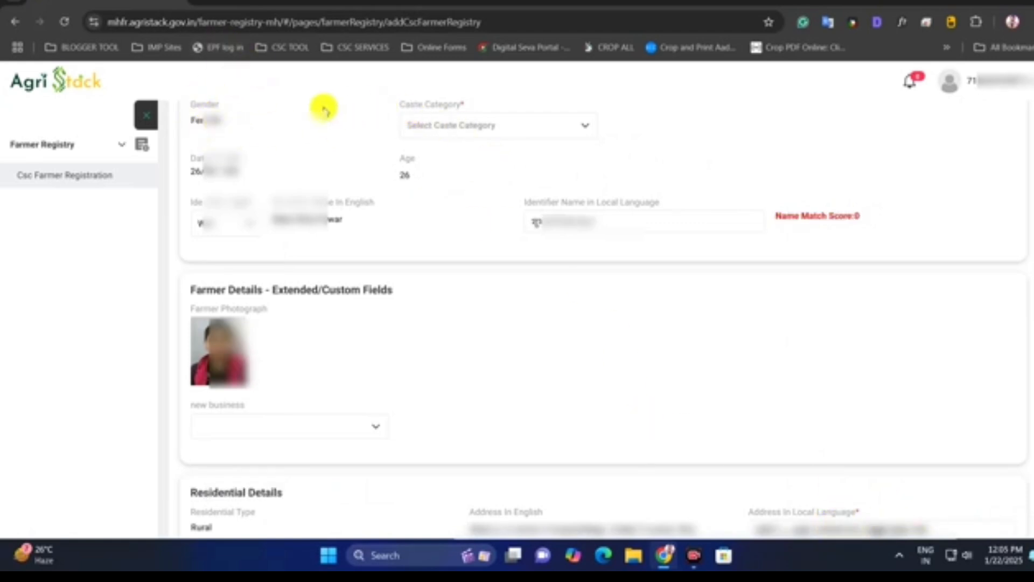
left_click(468, 129)
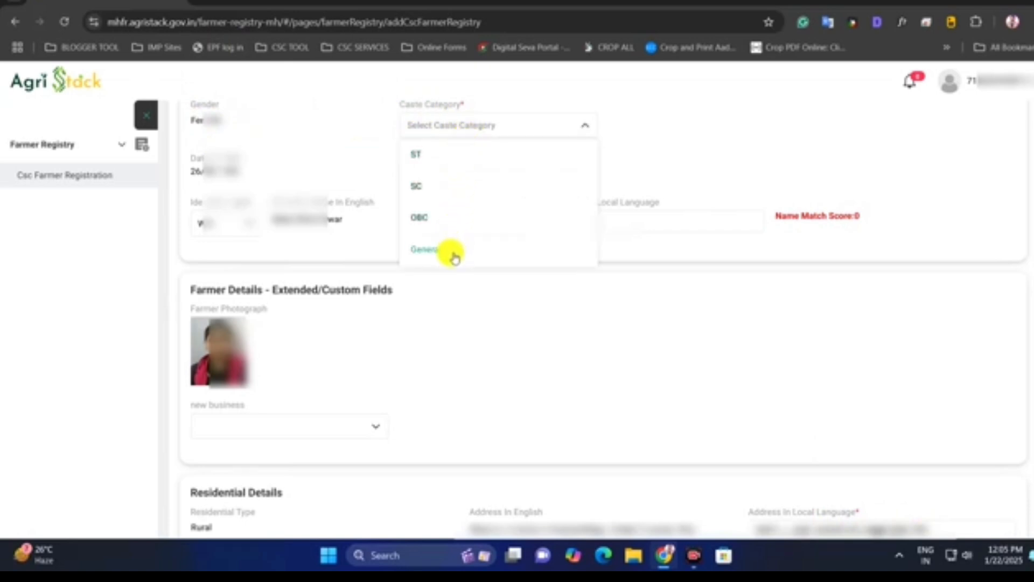
left_click(439, 161)
left_click(448, 127)
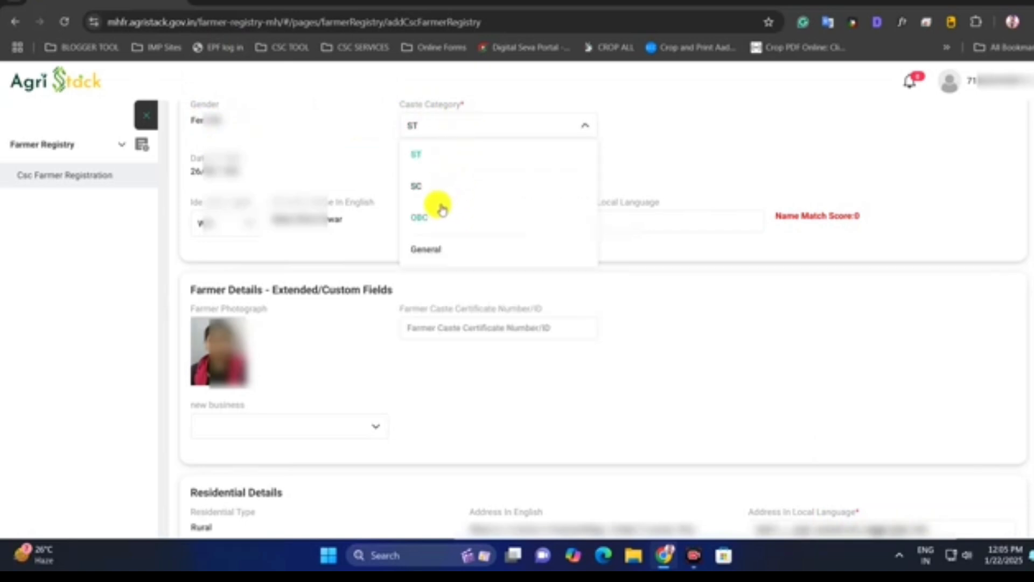
left_click(384, 162)
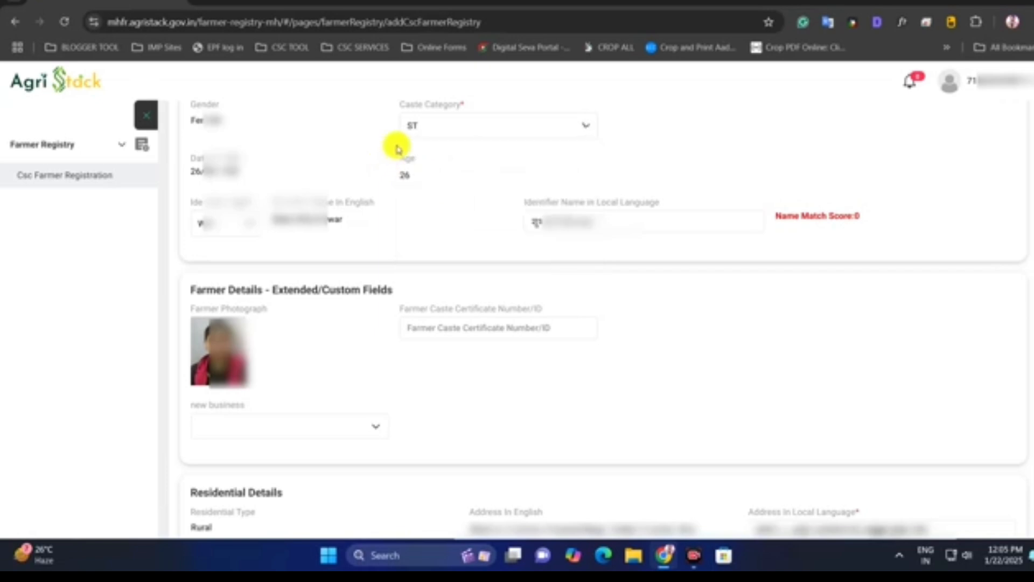
- Change the caste category to OBC and activate the Farmer Caste Certificate Number/ID field
left_click(422, 129)
left_click(431, 212)
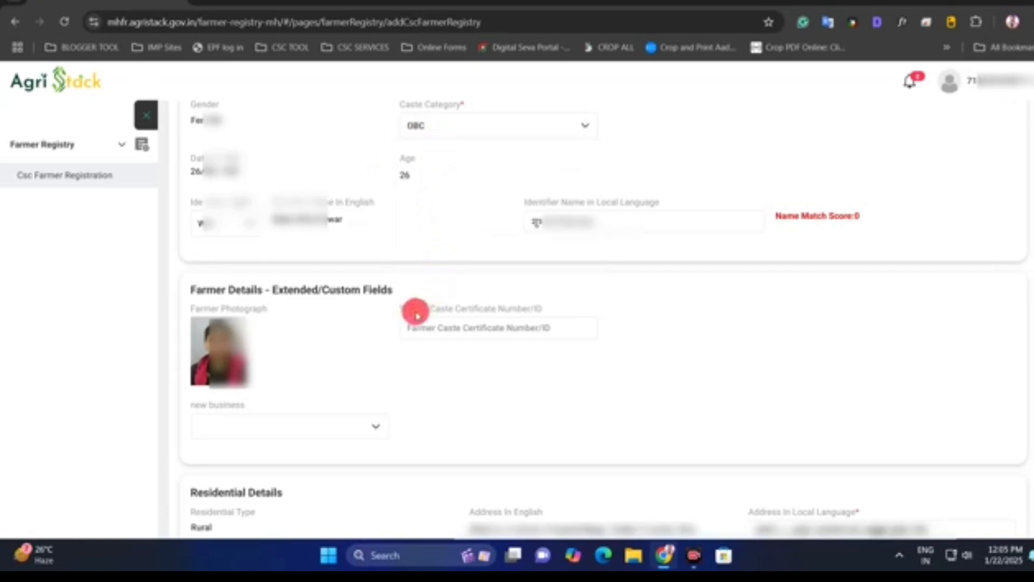
left_click_drag(412, 309, 521, 316)
left_click(468, 326)
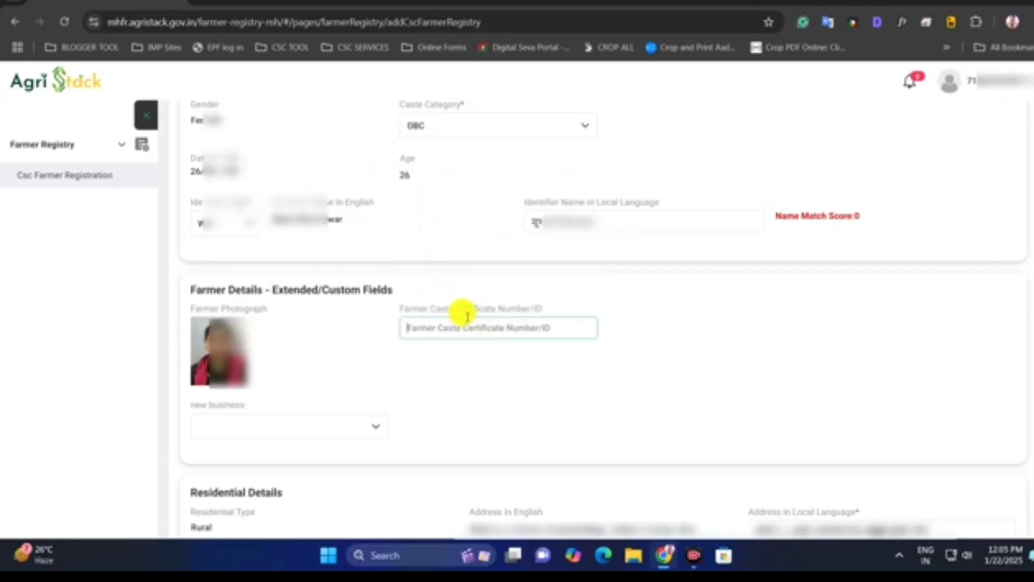
- Set the farmer's caste category to General
left_click(439, 124)
left_click(435, 252)
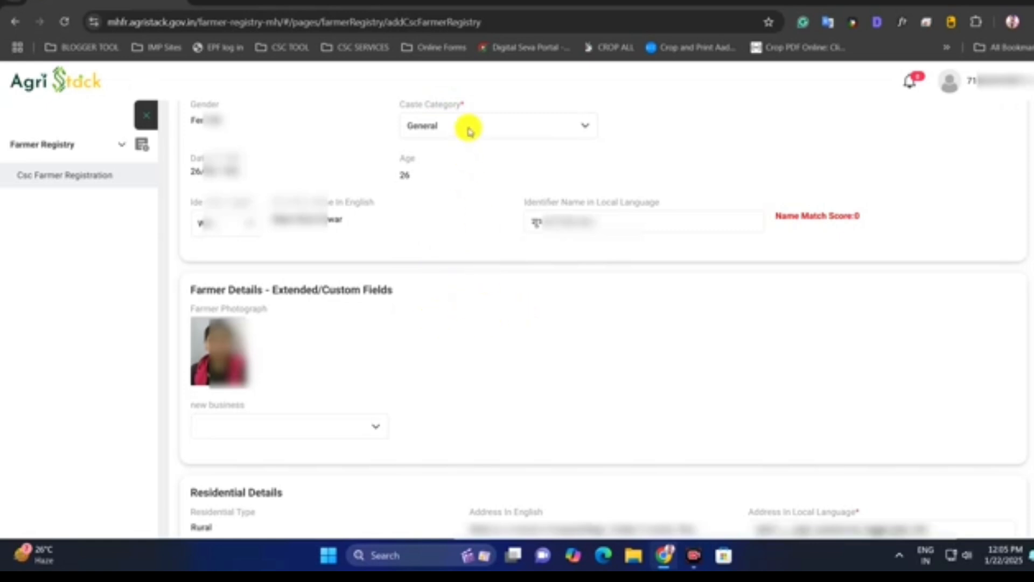
left_click(469, 128)
left_click(374, 154)
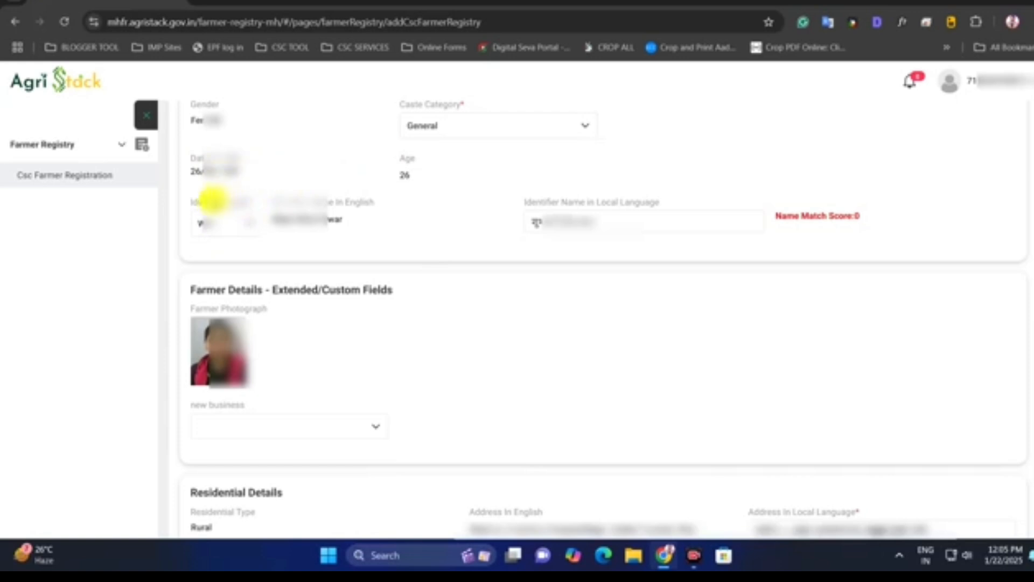
left_click_drag(207, 203, 242, 201)
left_click(246, 205)
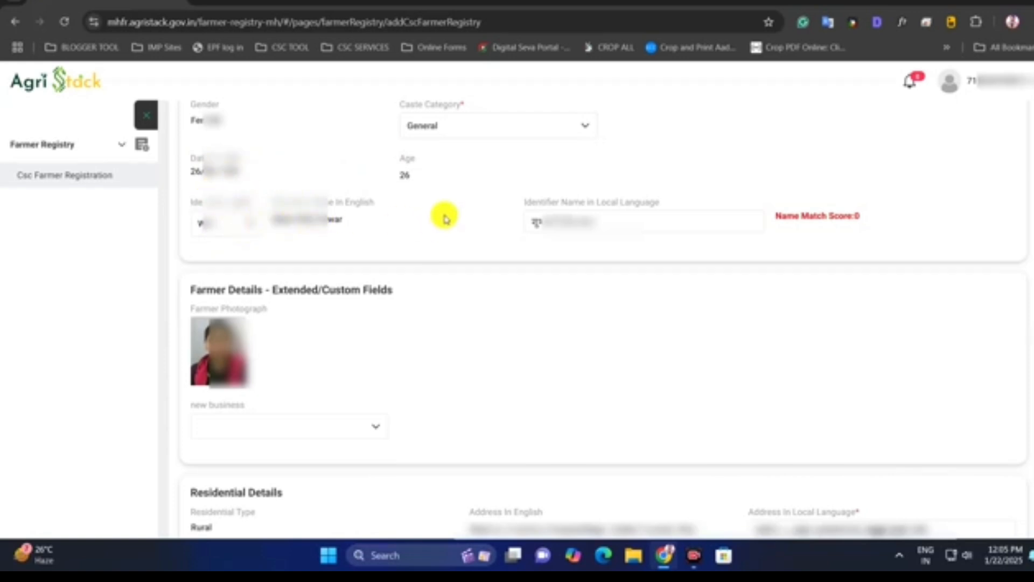
left_click(593, 216)
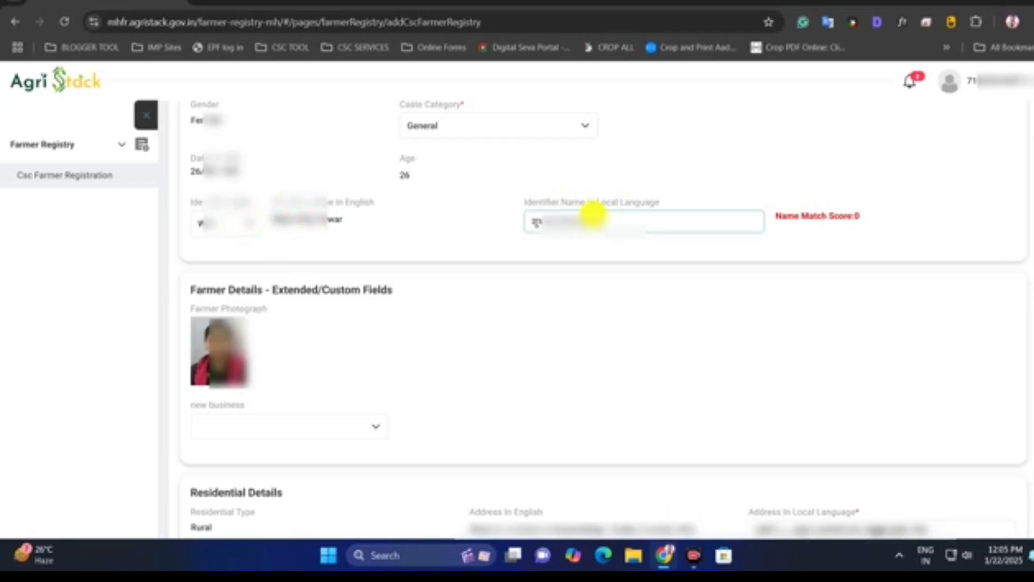
left_click(585, 246)
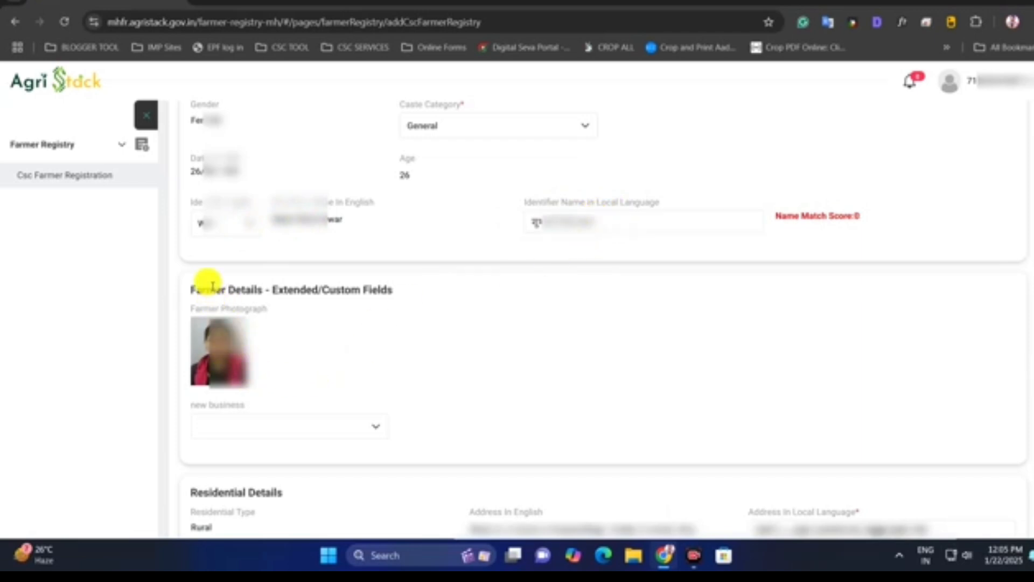
left_click_drag(244, 289, 301, 293)
left_click(255, 375)
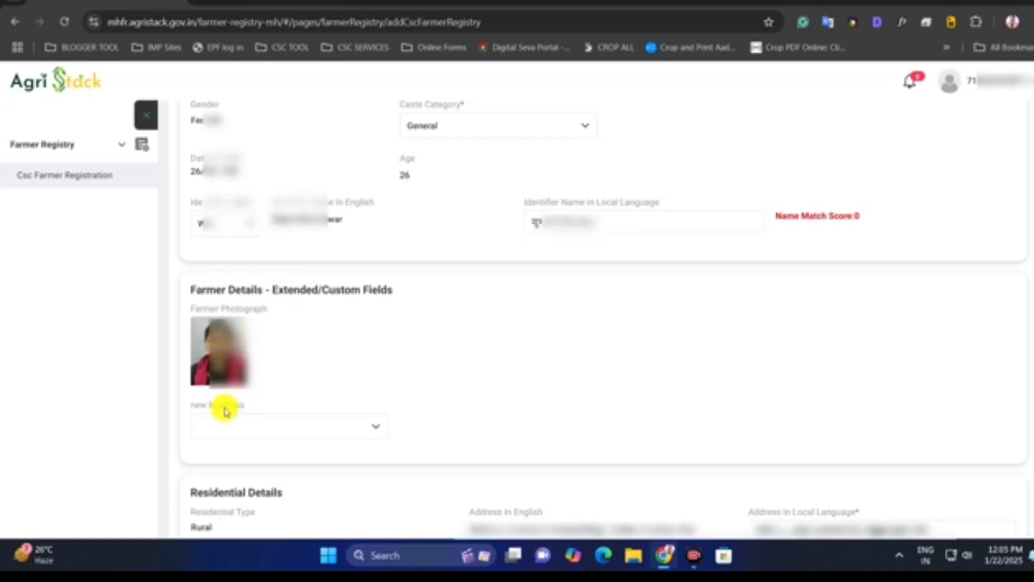
- Set the new business option to yes in the farmer's extended details
left_click(212, 425)
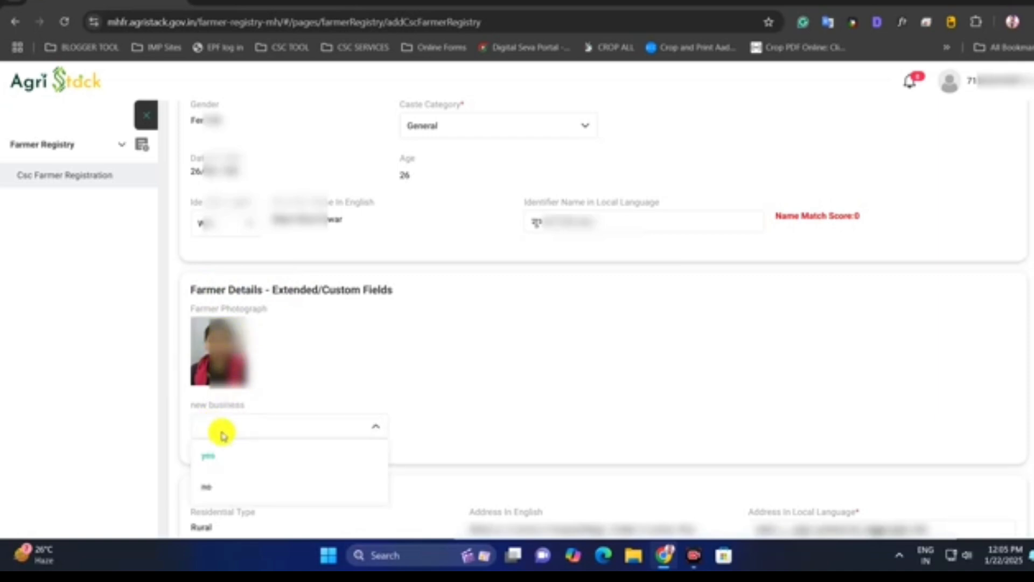
left_click(223, 462)
left_click(248, 429)
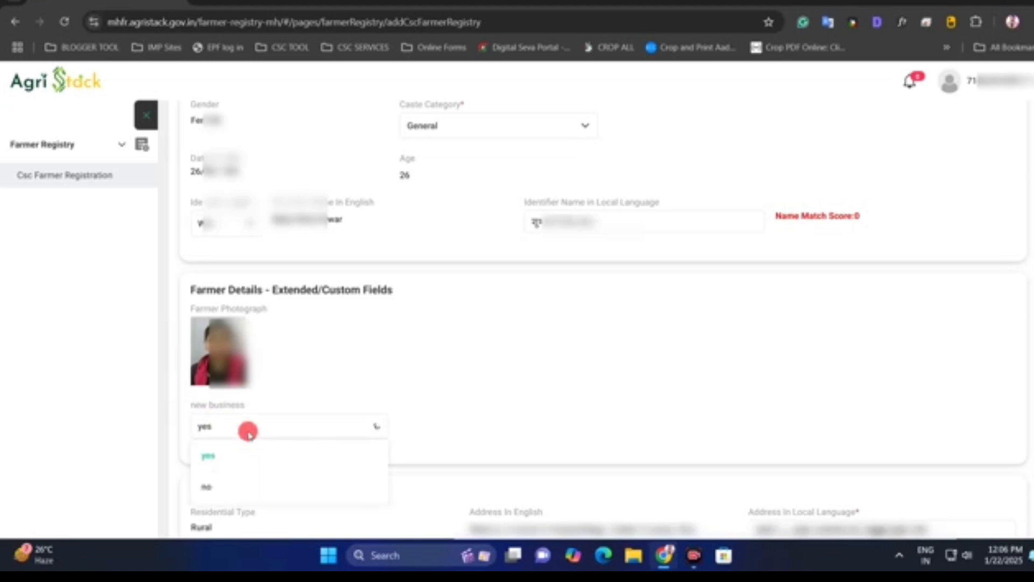
left_click(232, 485)
left_click(251, 426)
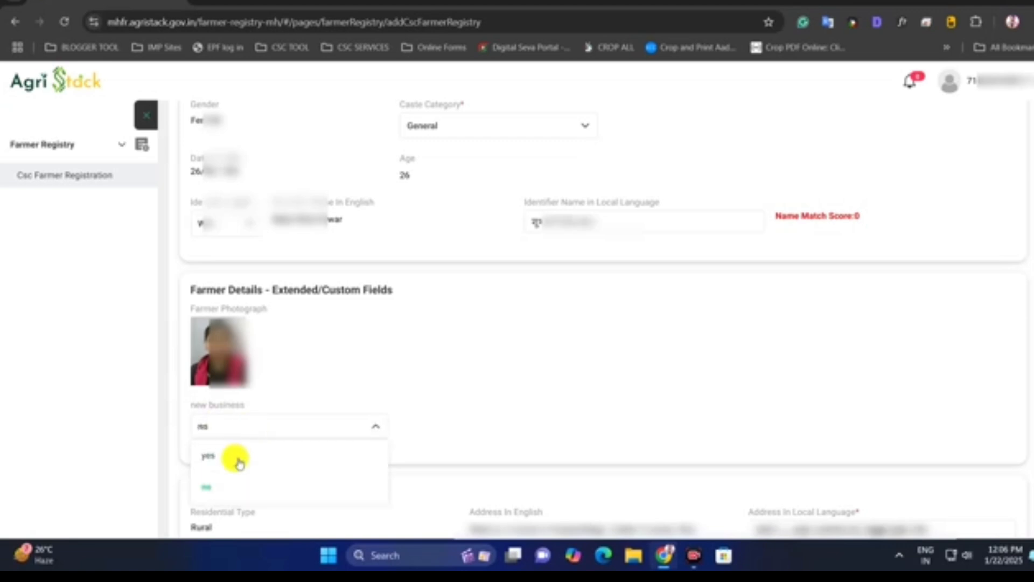
left_click(235, 459)
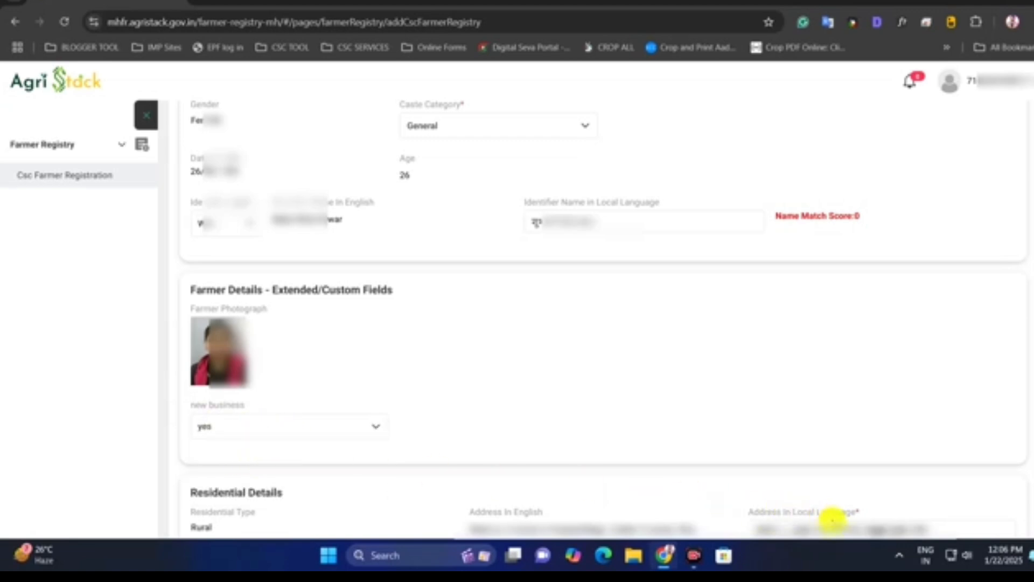
- Enable the option to insert the latest residential details
scroll(845, 525, "down", 5)
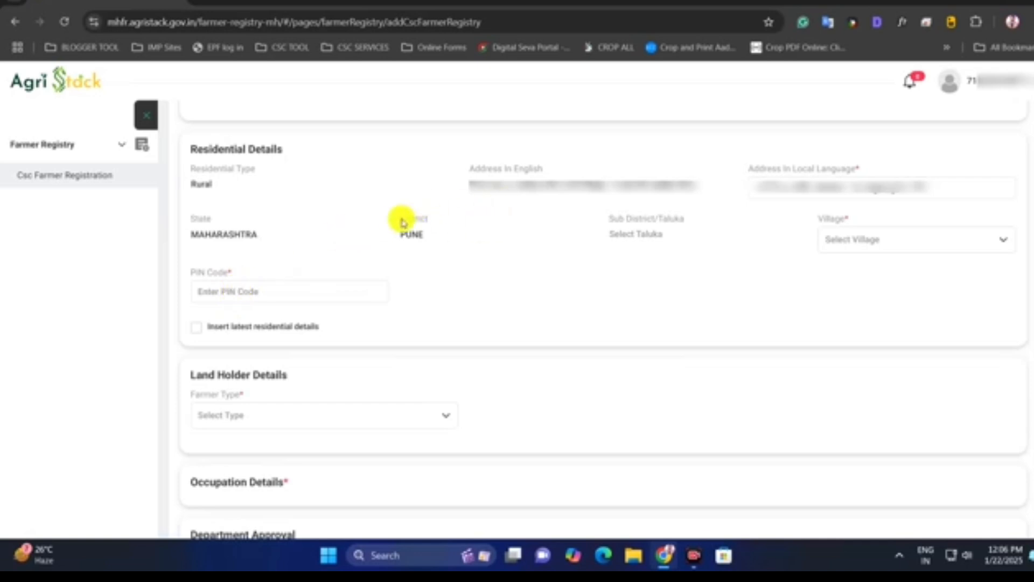
left_click(196, 328)
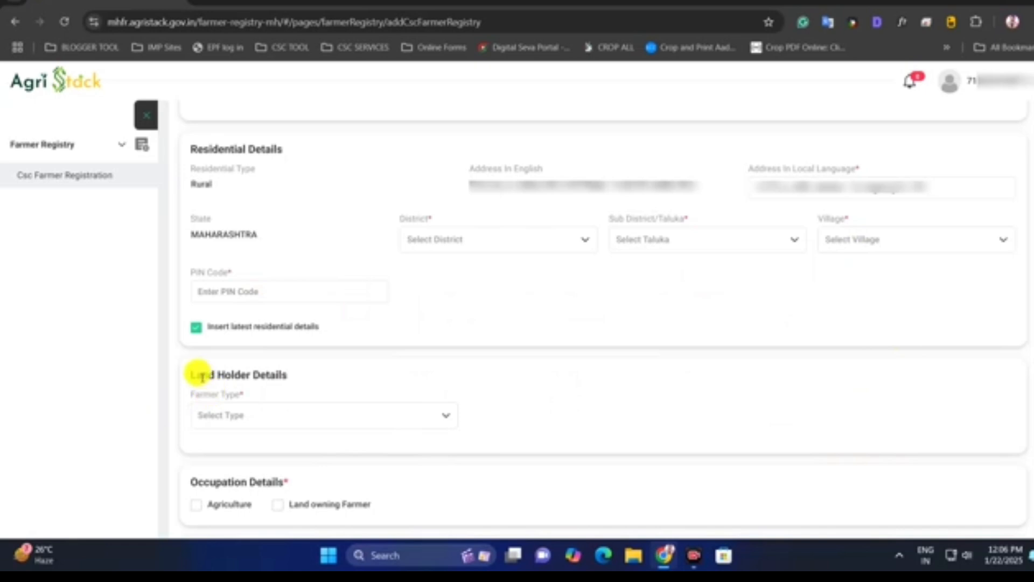
- Set the farmer type in the land holder details to Owner
left_click(229, 415)
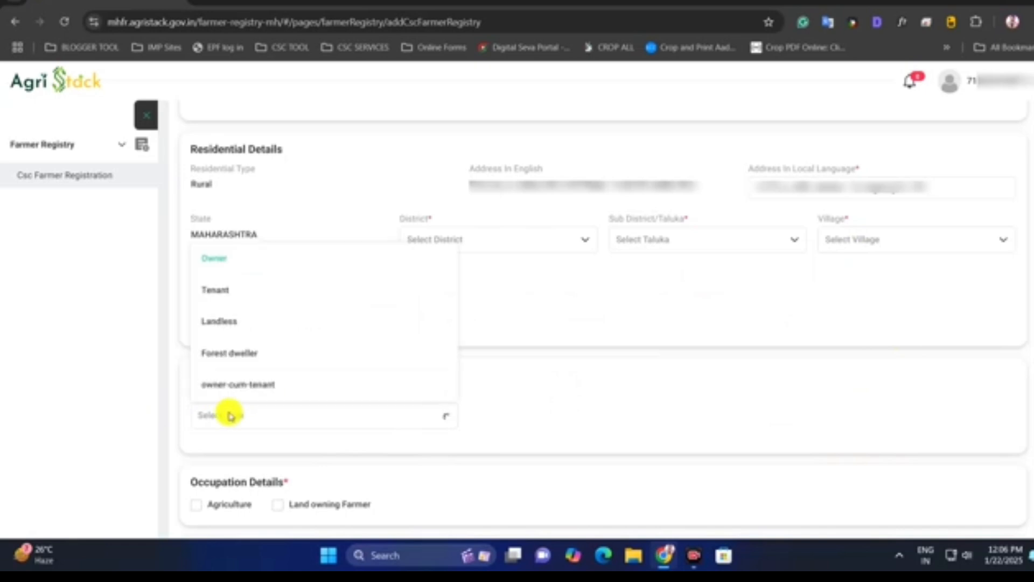
left_click(225, 262)
left_click(233, 412)
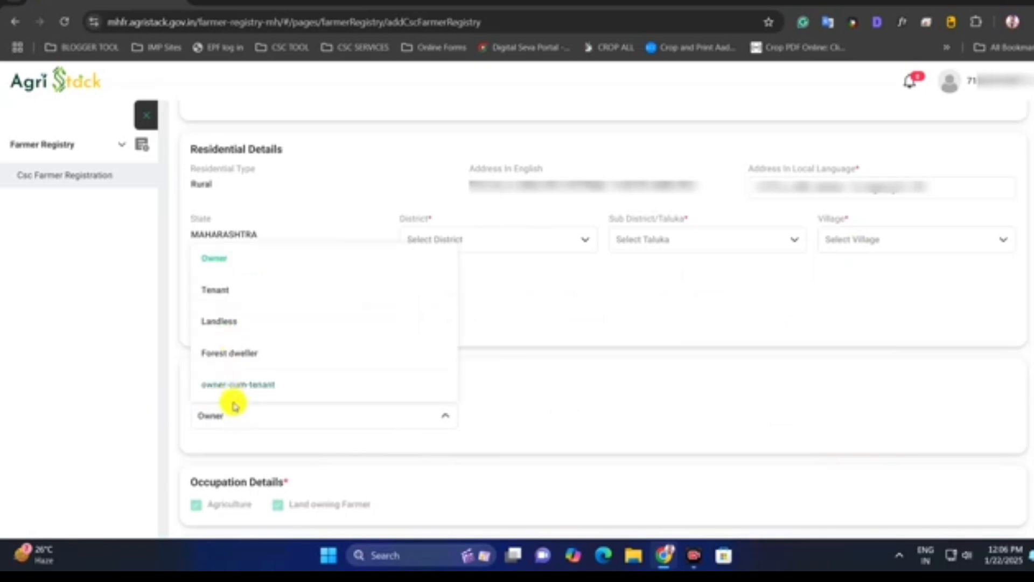
left_click(231, 412)
left_click(231, 412)
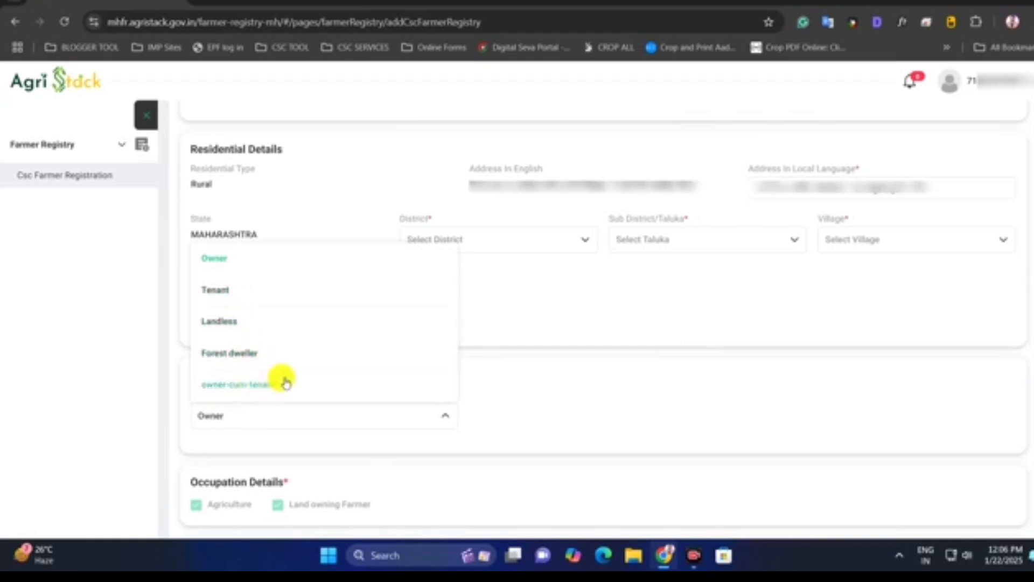
left_click(231, 258)
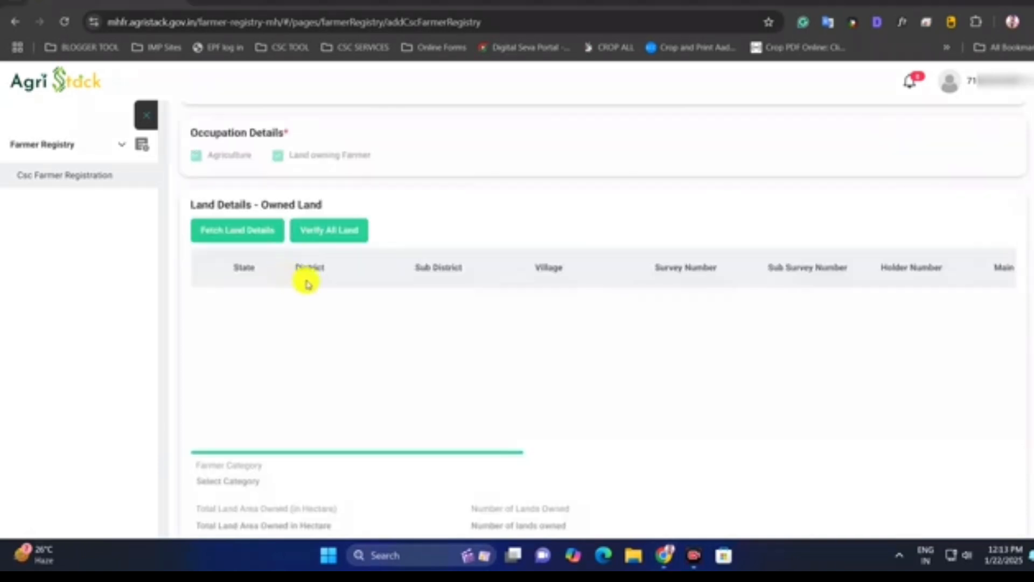
- Start fetching land details for the owned land and set the district to PUNE
left_click(247, 238)
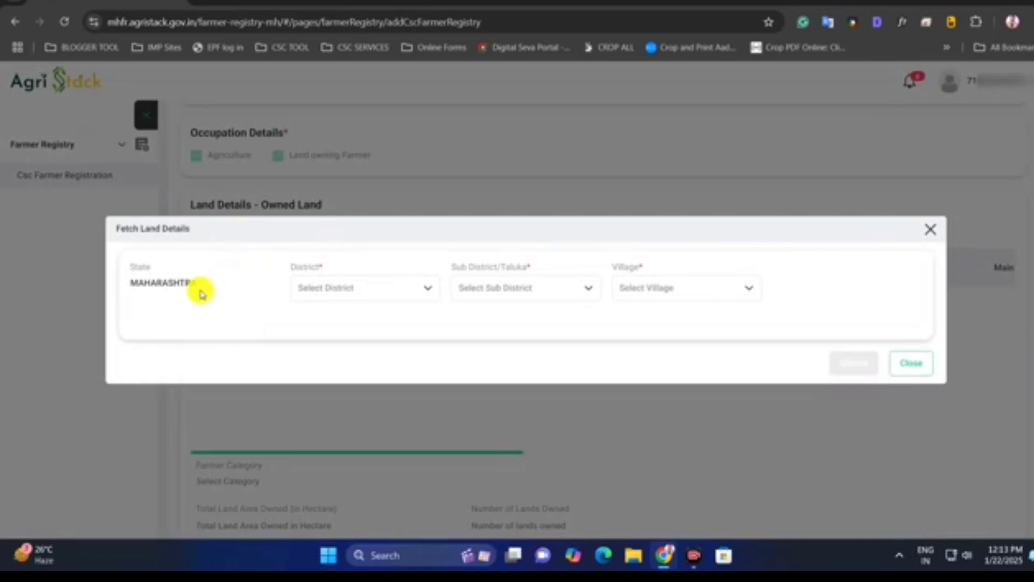
left_click(342, 292)
type("pune")
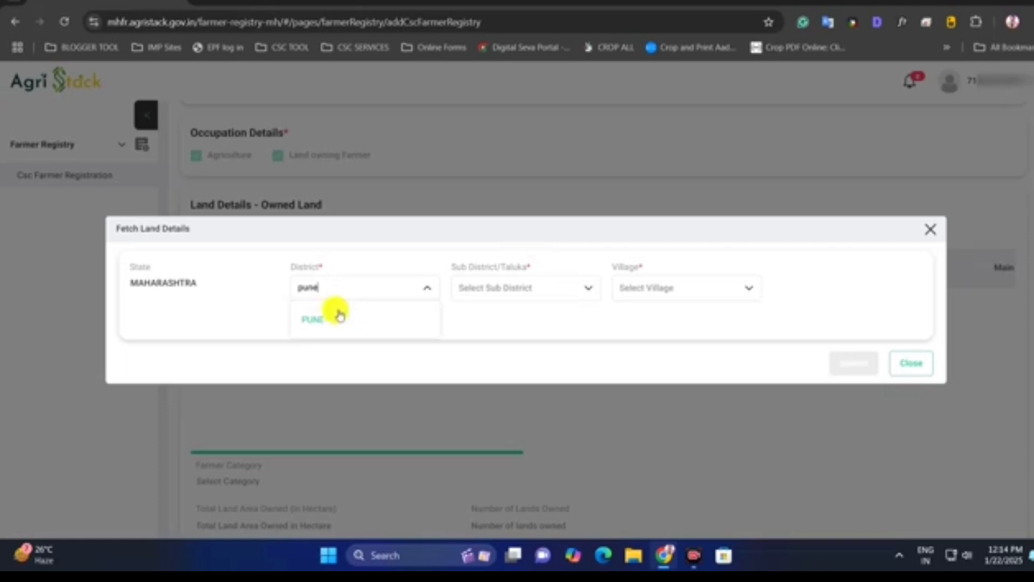
left_click(334, 318)
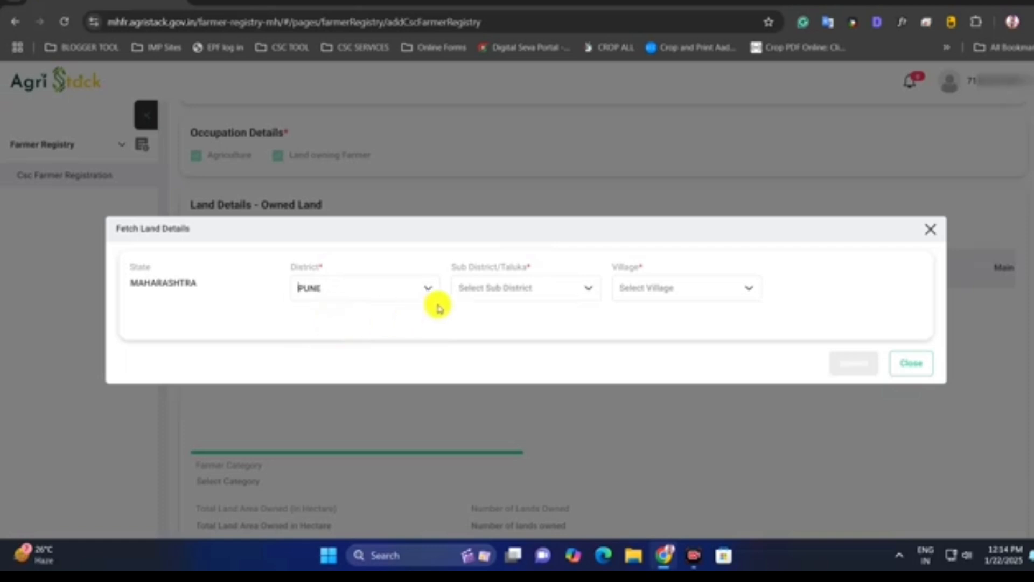
- Set the sub-district for the owned land to Purandhar and choose the farmer's village
left_click(503, 294)
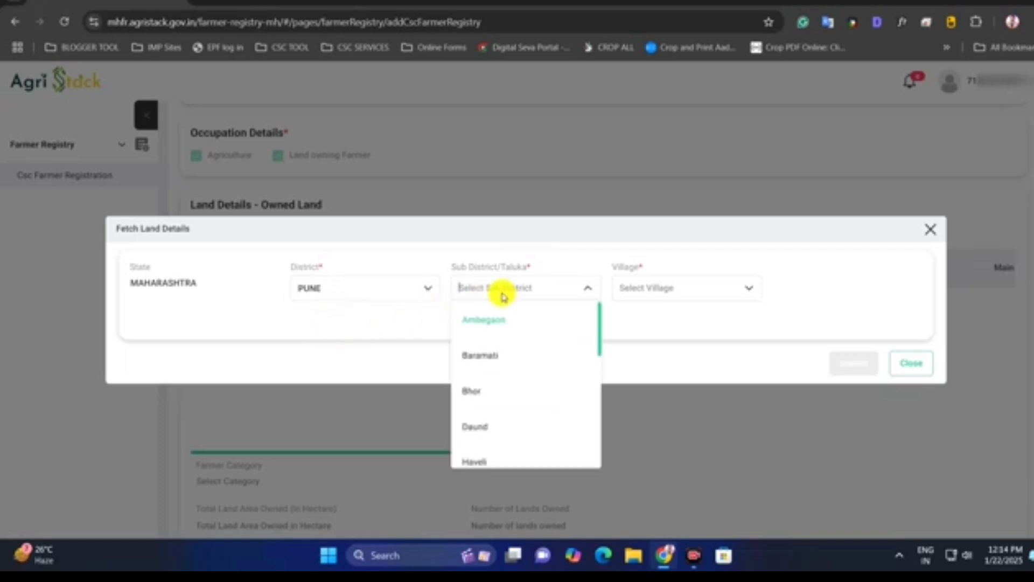
type("pu")
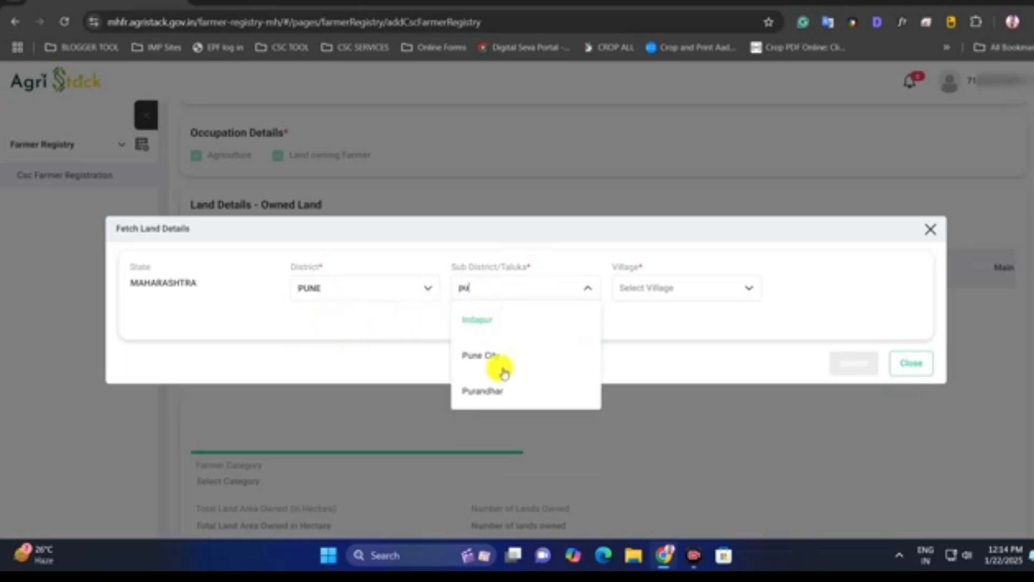
left_click(482, 390)
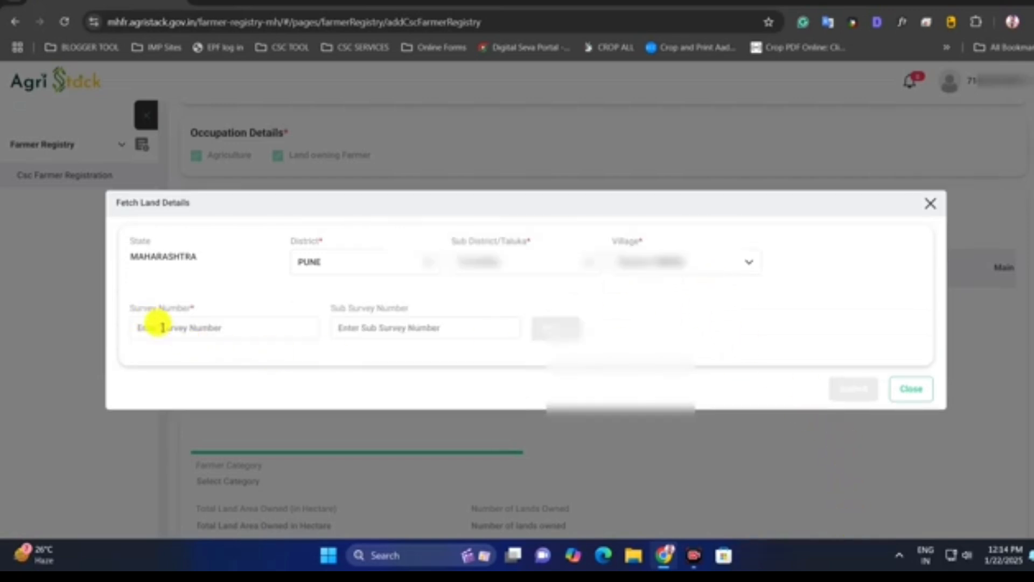
- Enter survey number 420 and search for its land owners
left_click(164, 329)
type("420")
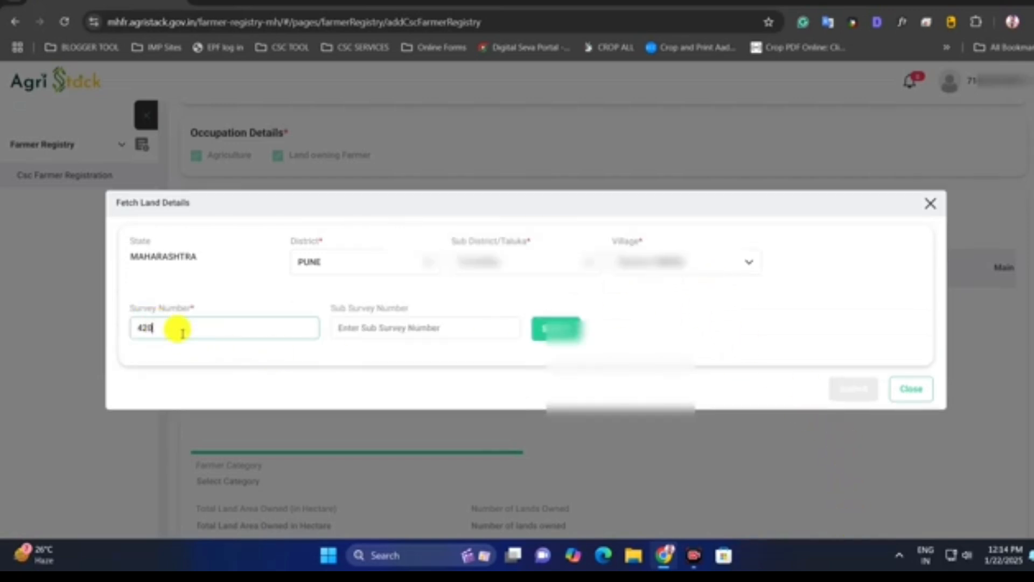
left_click(301, 363)
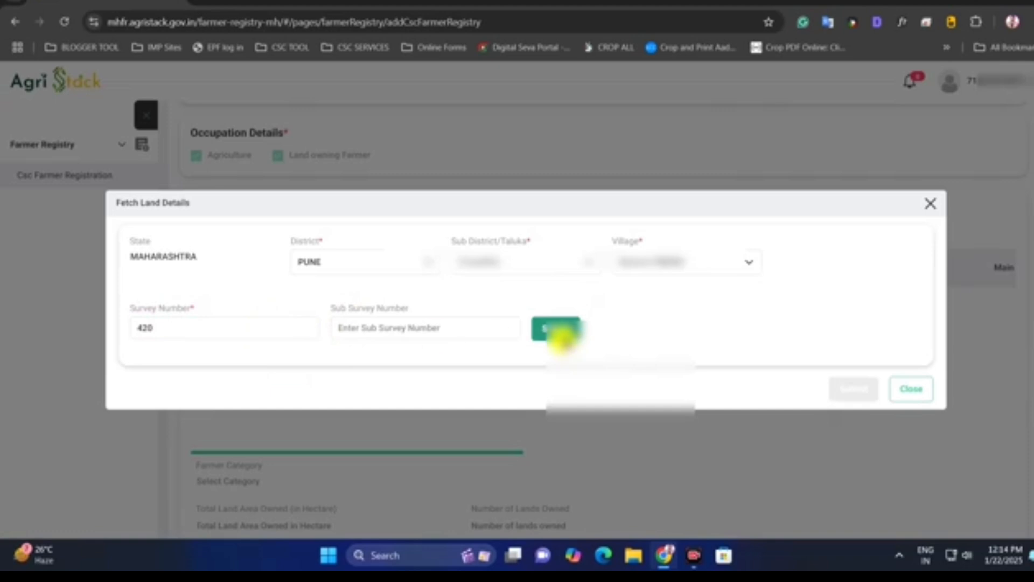
left_click(560, 334)
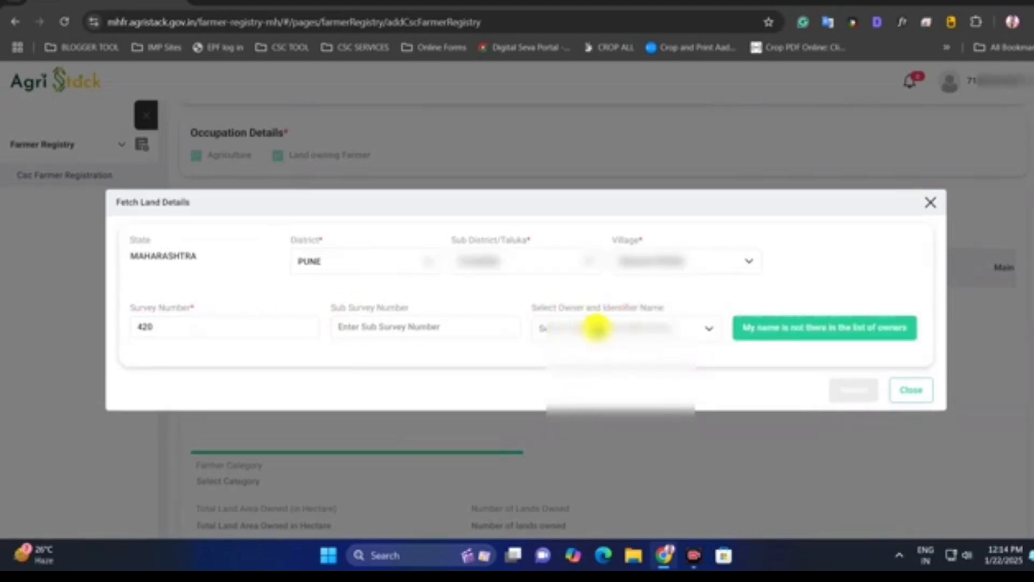
- Select the farmer's name from the owner and identifier list for this survey number
left_click(597, 327)
scroll(593, 357, "down", 5)
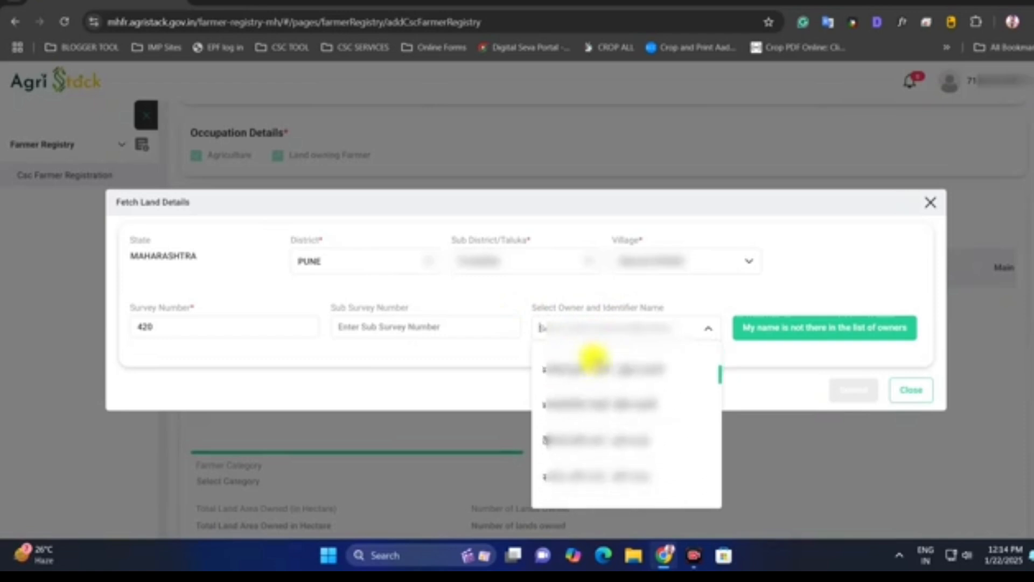
scroll(593, 370, "down", 5)
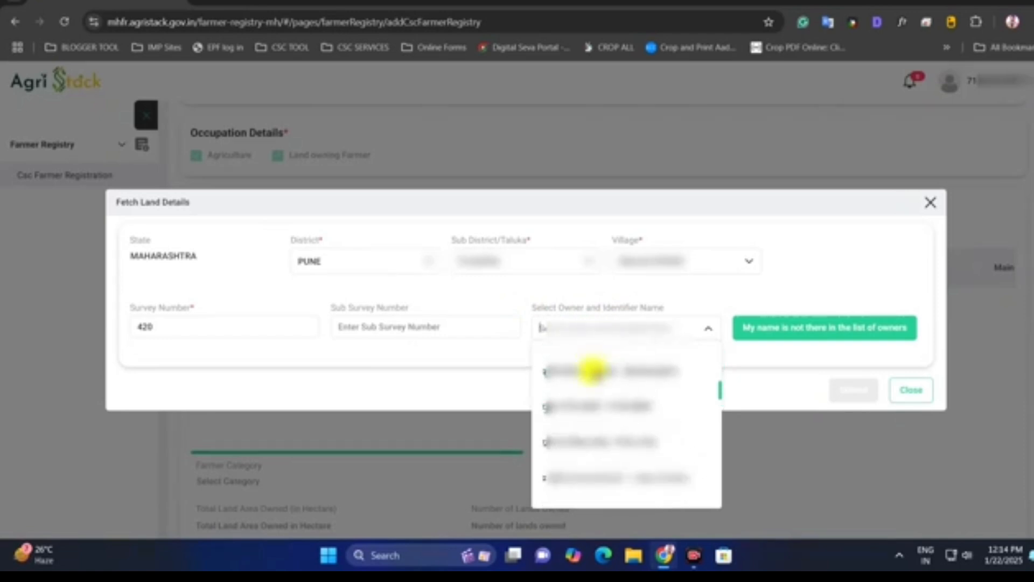
scroll(590, 382, "down", 5)
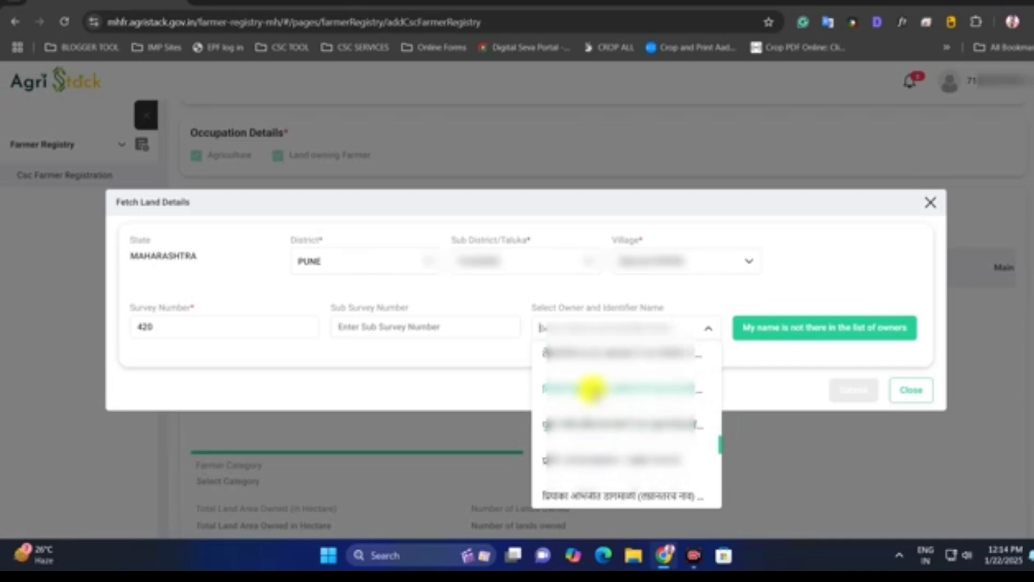
left_click(591, 388)
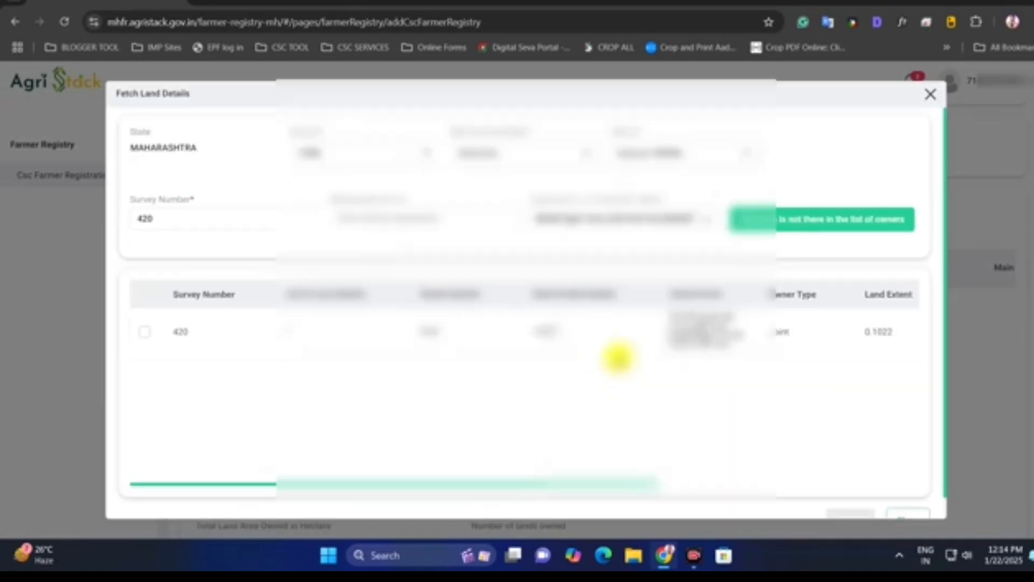
- Submit the survey number 420 land record to the owned land details and verify all land
left_click(143, 333)
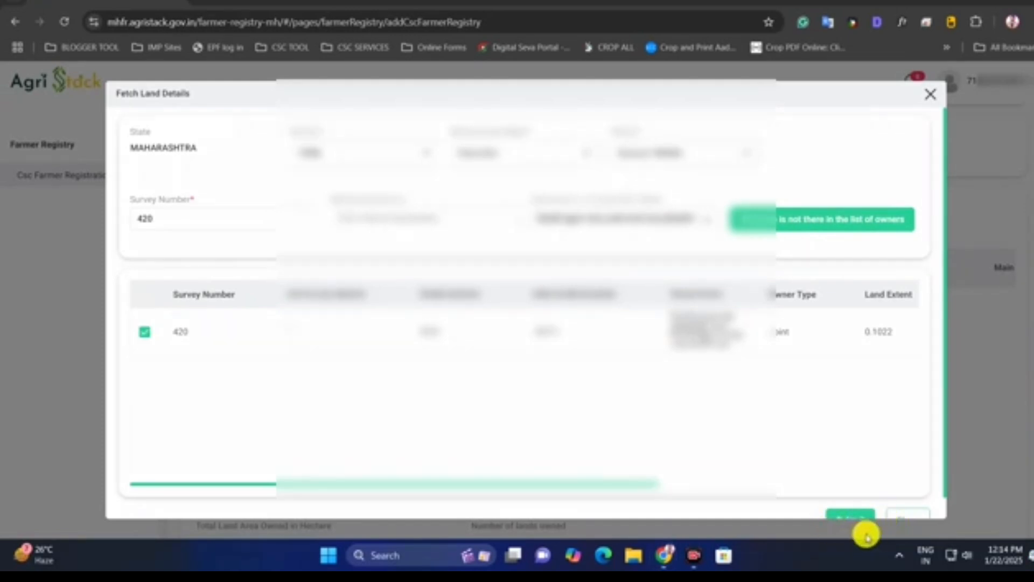
scroll(849, 501, "down", 1)
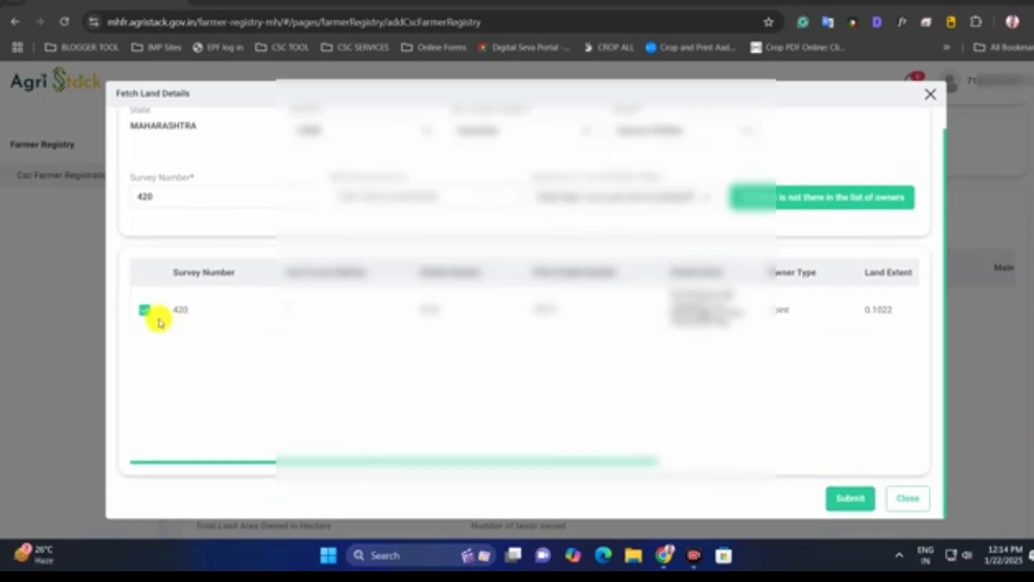
left_click(145, 310)
left_click(145, 310)
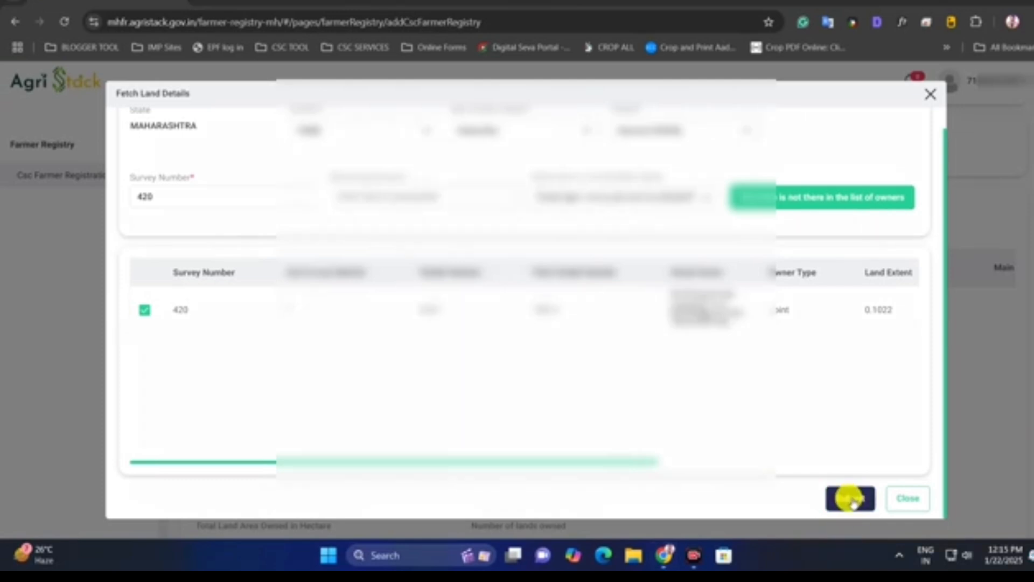
left_click(852, 500)
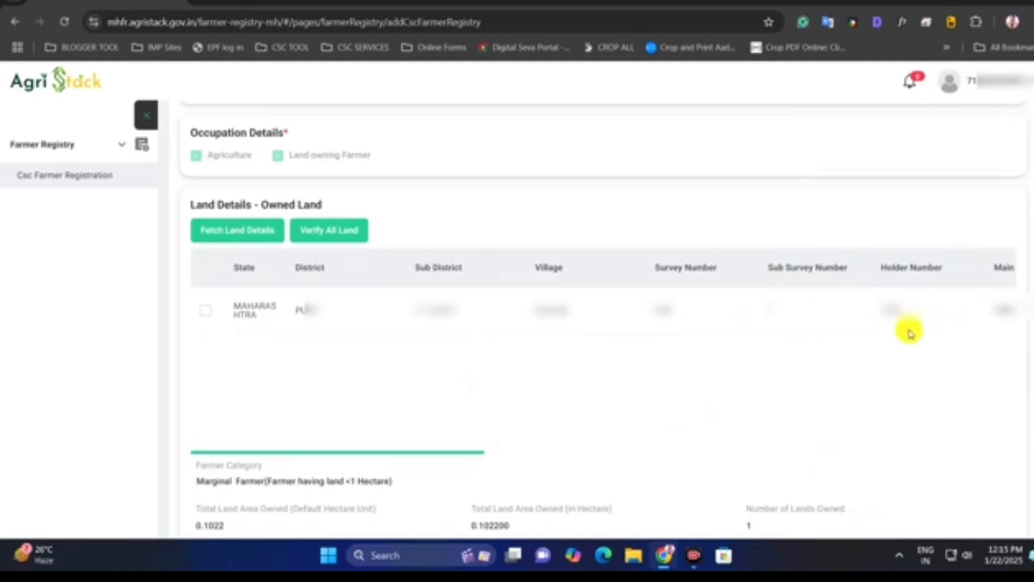
left_click(350, 234)
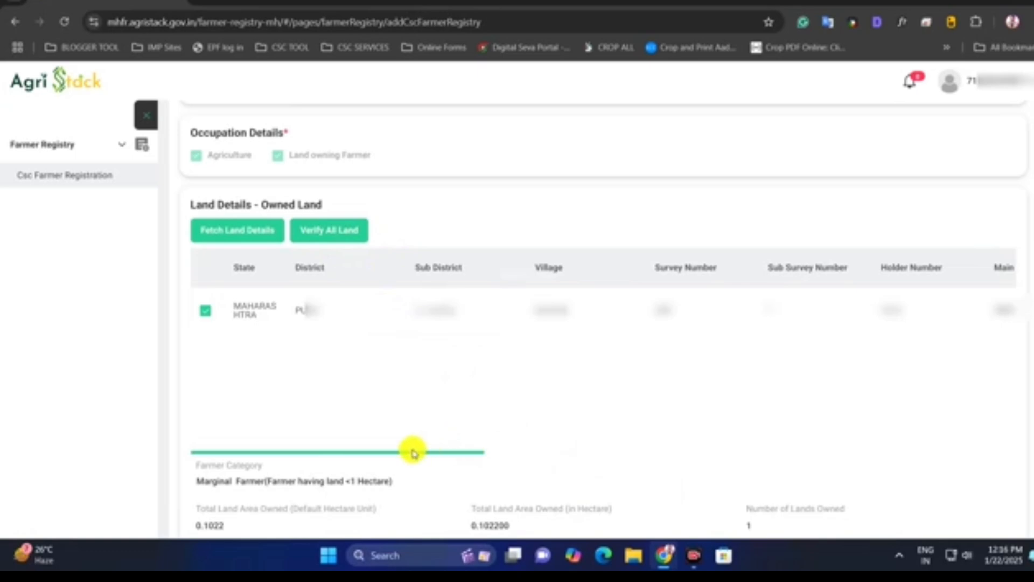
- Choose Revenue as the department for approval and accept the farmer consent for sharing Aadhaar identity information
scroll(543, 485, "down", 7)
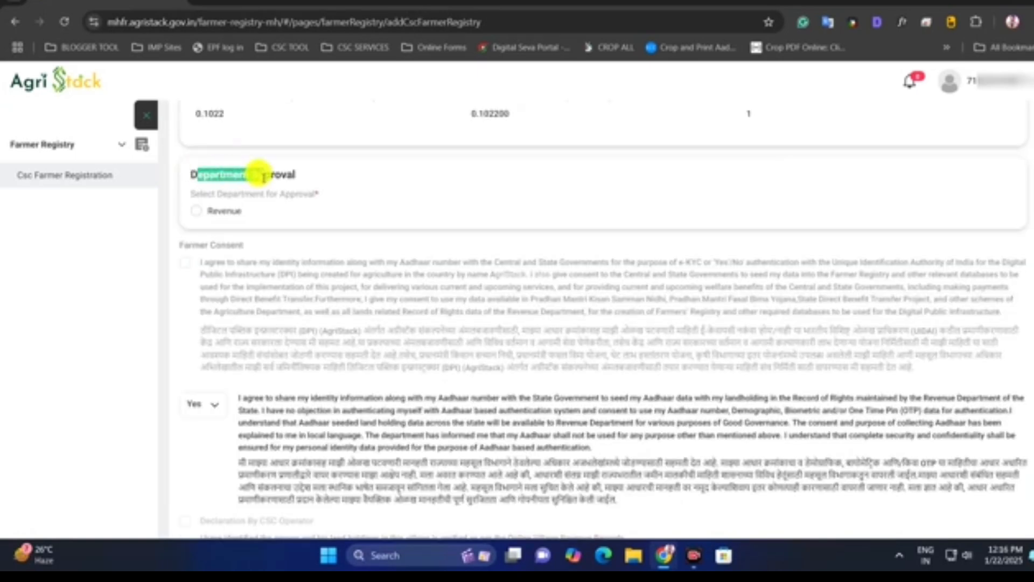
left_click(203, 212)
left_click(186, 264)
- Accept the declarations by the CSC operator and by the CSC farmer
scroll(203, 269, "down", 3)
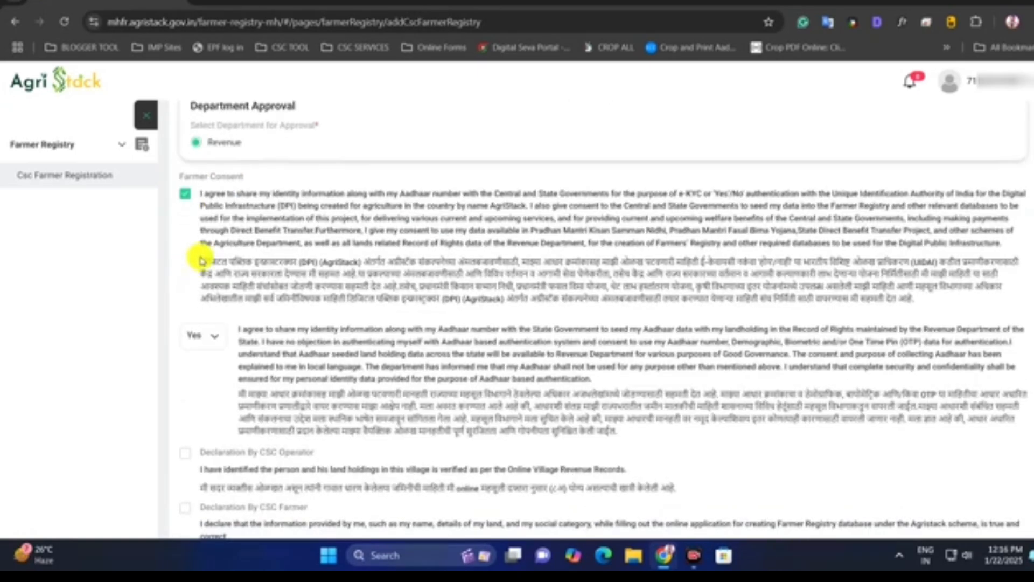
scroll(209, 323, "down", 1)
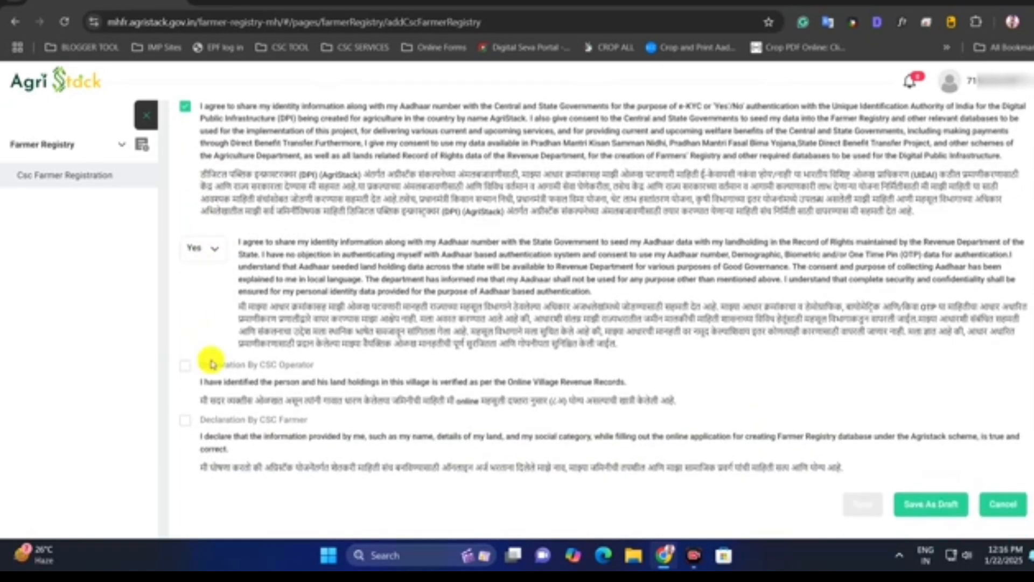
left_click(186, 368)
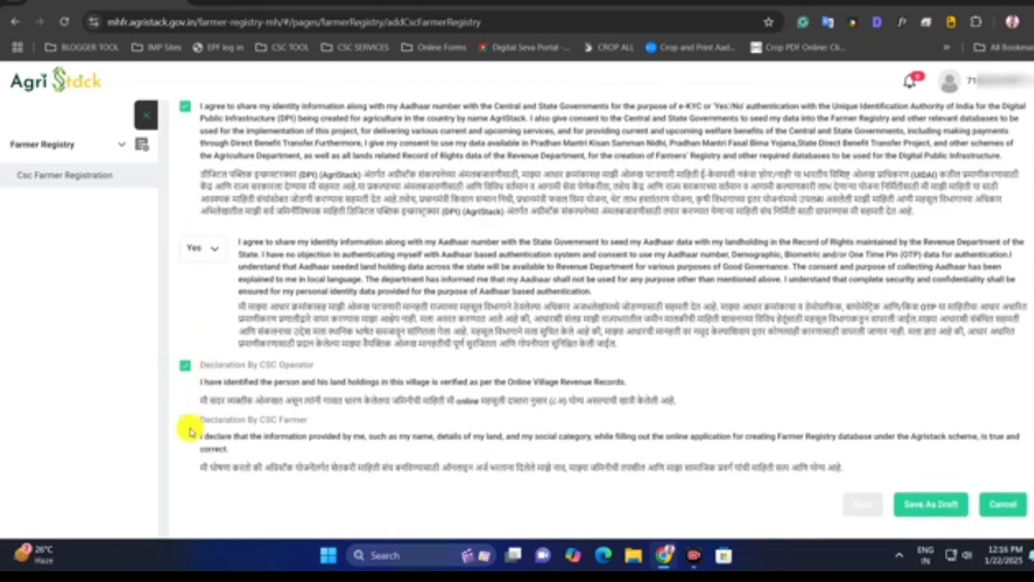
left_click(187, 423)
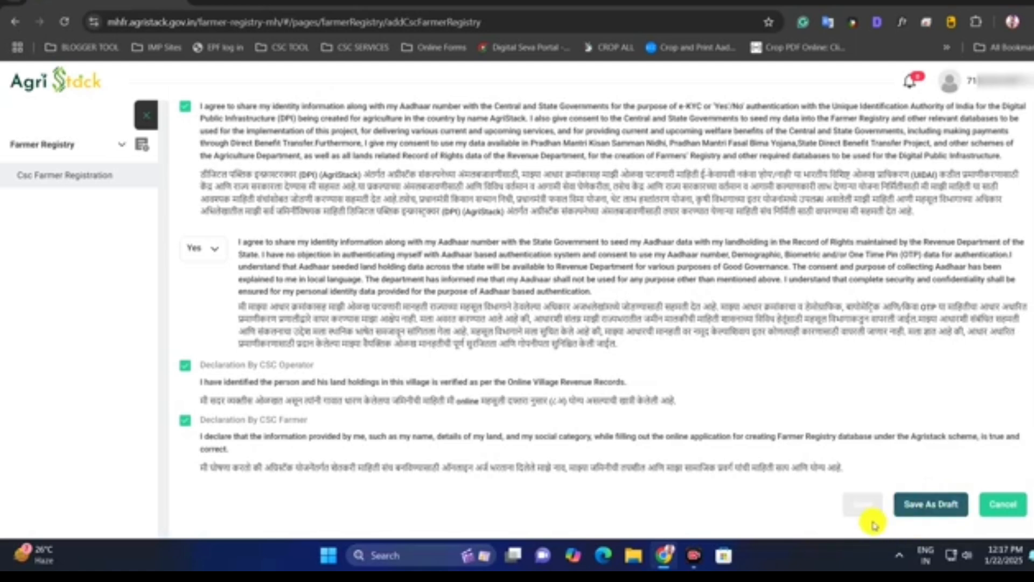
- Save the completed farmer registration form as a draft
left_click(928, 512)
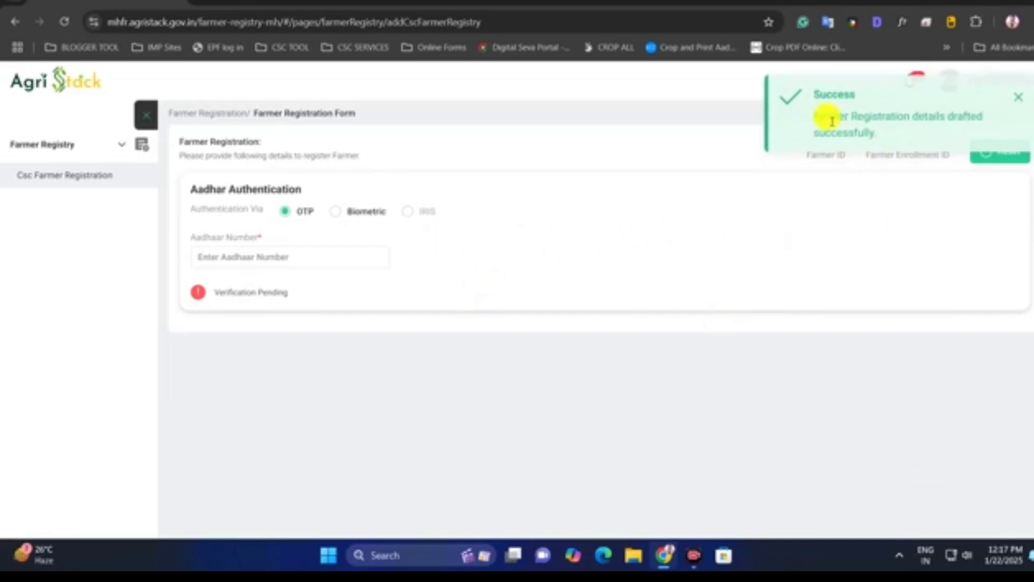
left_click_drag(814, 98, 949, 113)
left_click(933, 115)
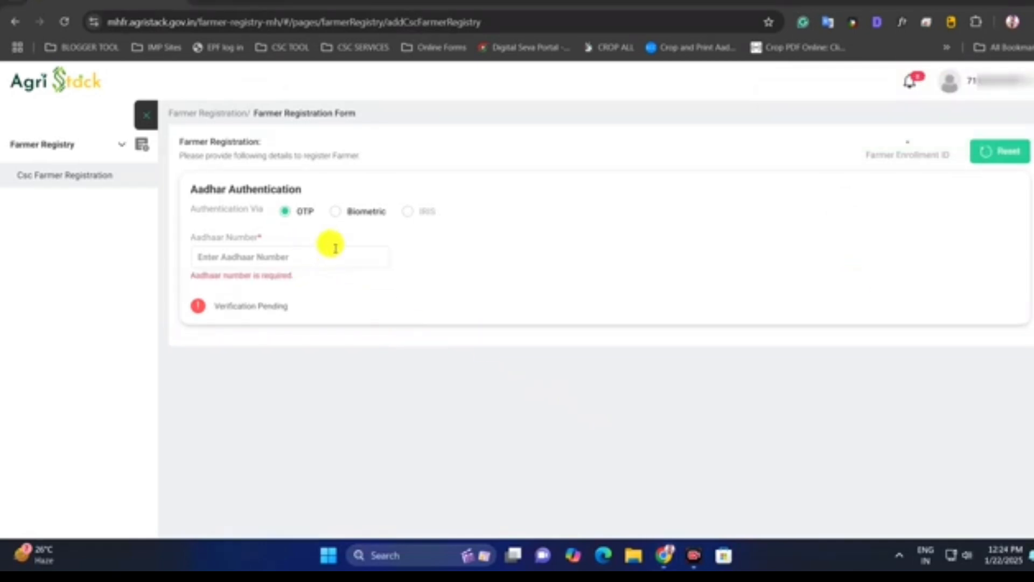
- Reopen the drafted registration by entering the farmer's Aadhaar number for authentication and continue editing it
left_click(106, 182)
left_click(270, 259)
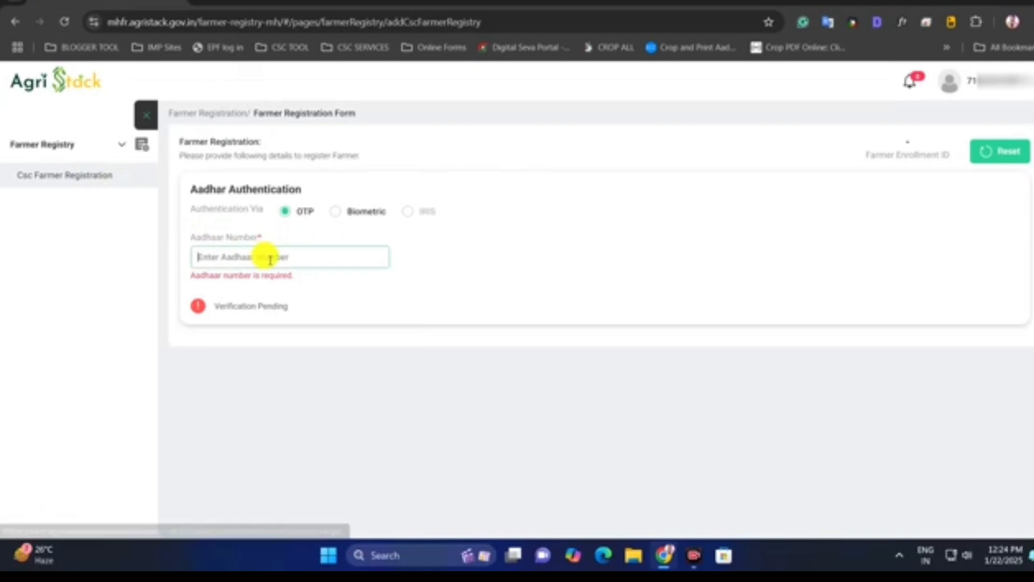
key("ctrl+v")
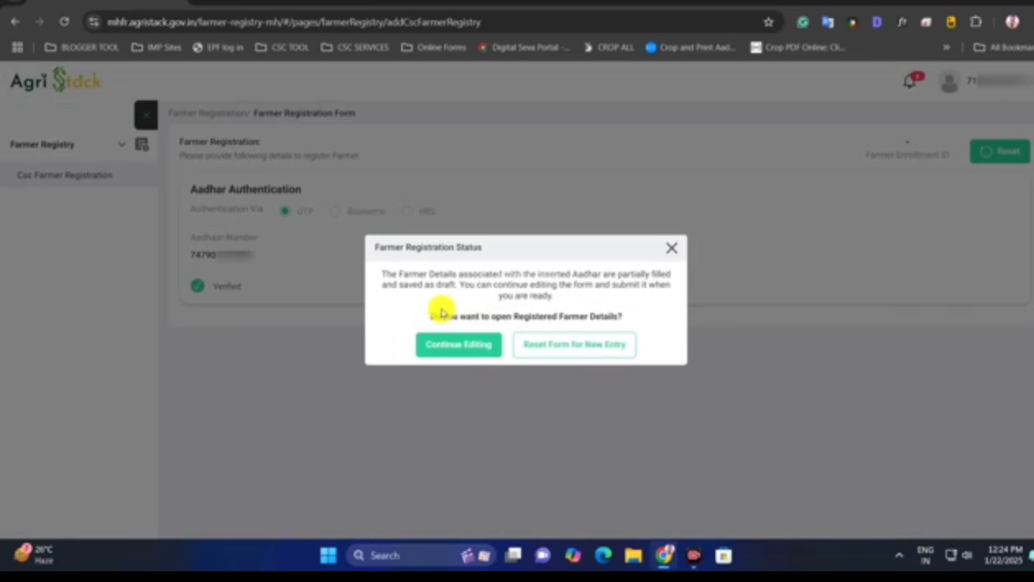
left_click(457, 355)
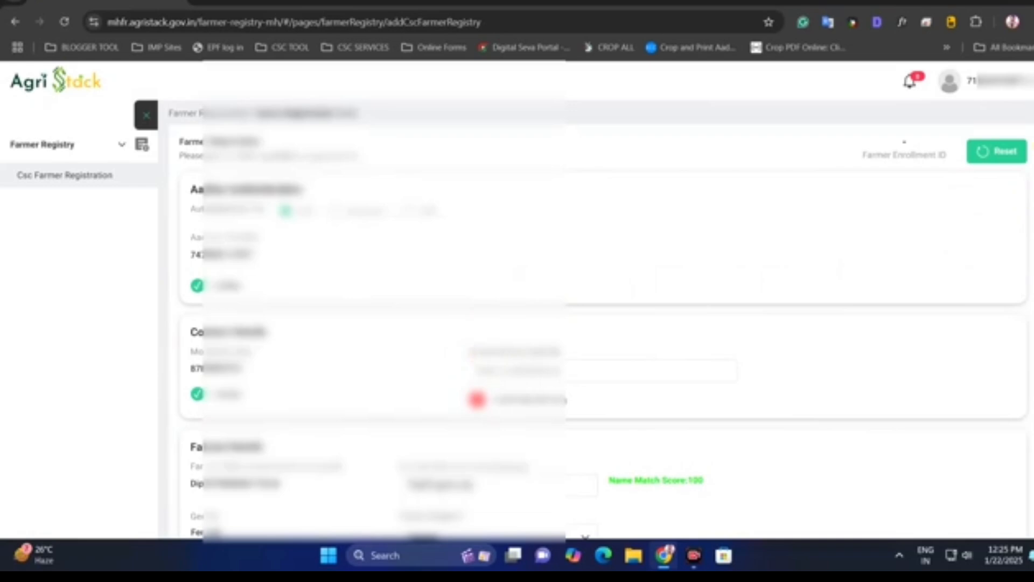
- Accept the farmer consent and the CSC operator declaration again in the reopened draft
scroll(708, 272, "down", 3)
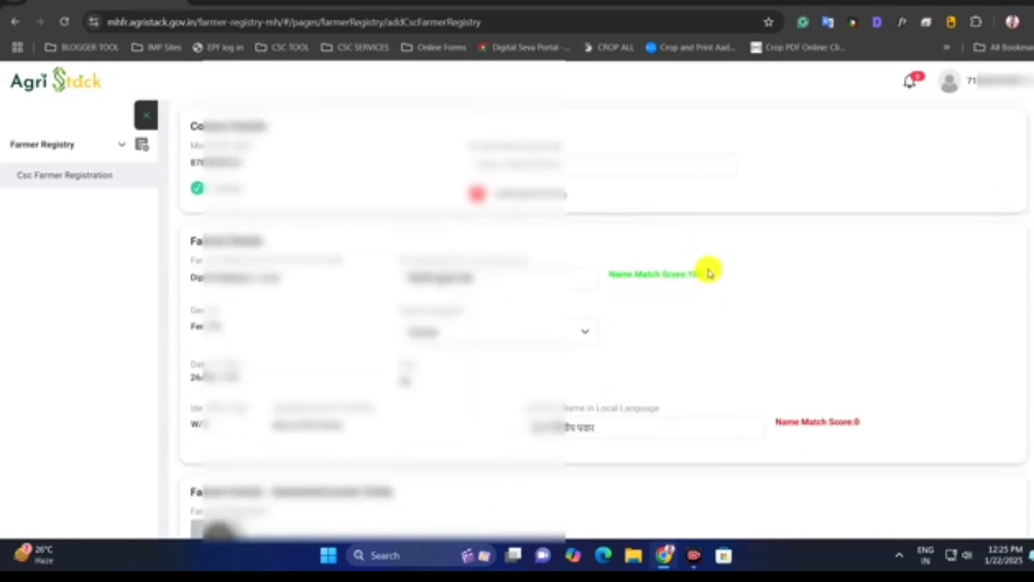
scroll(756, 303, "down", 8)
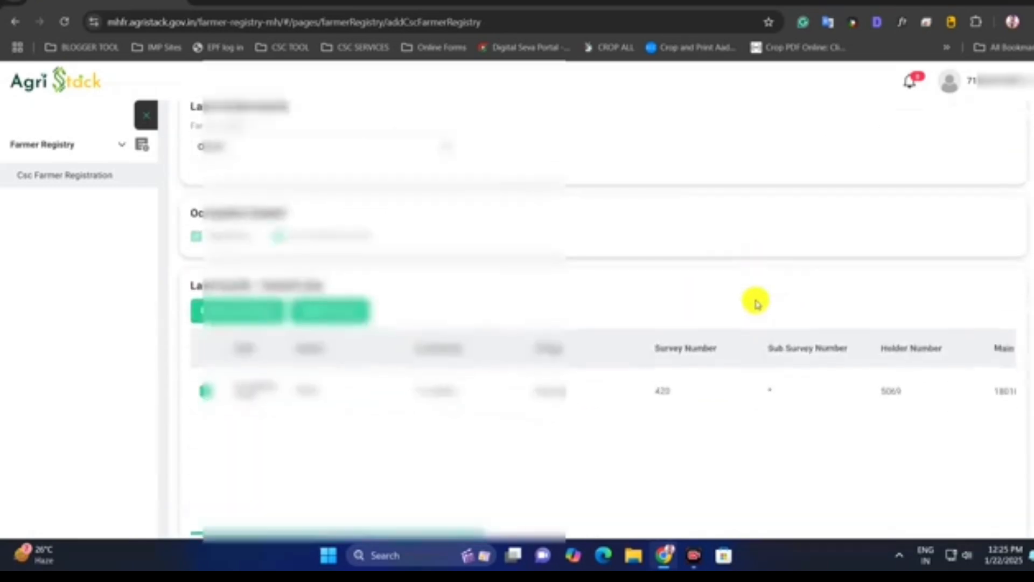
scroll(756, 302, "down", 10)
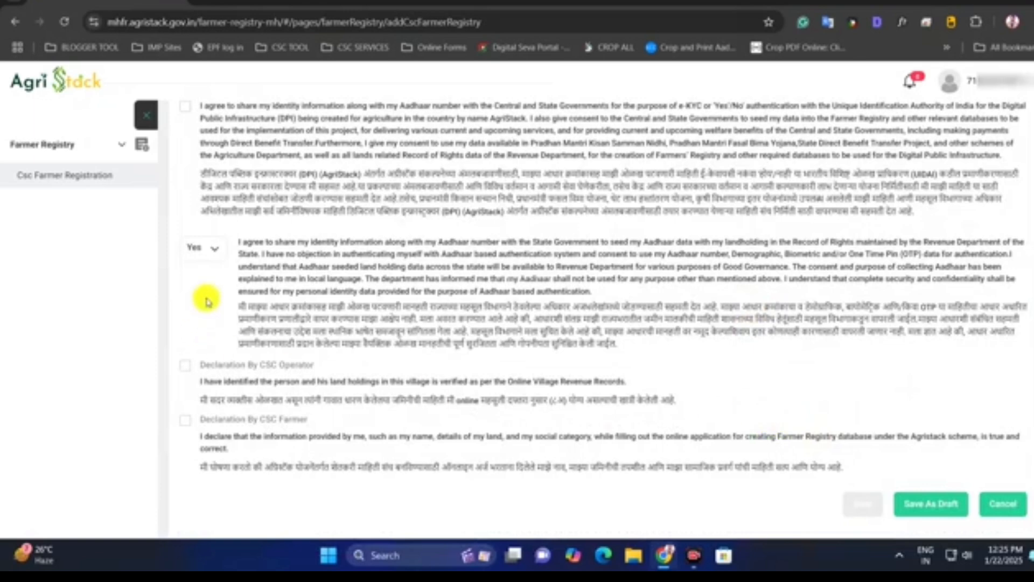
scroll(206, 300, "up", 5)
scroll(208, 325, "down", 1)
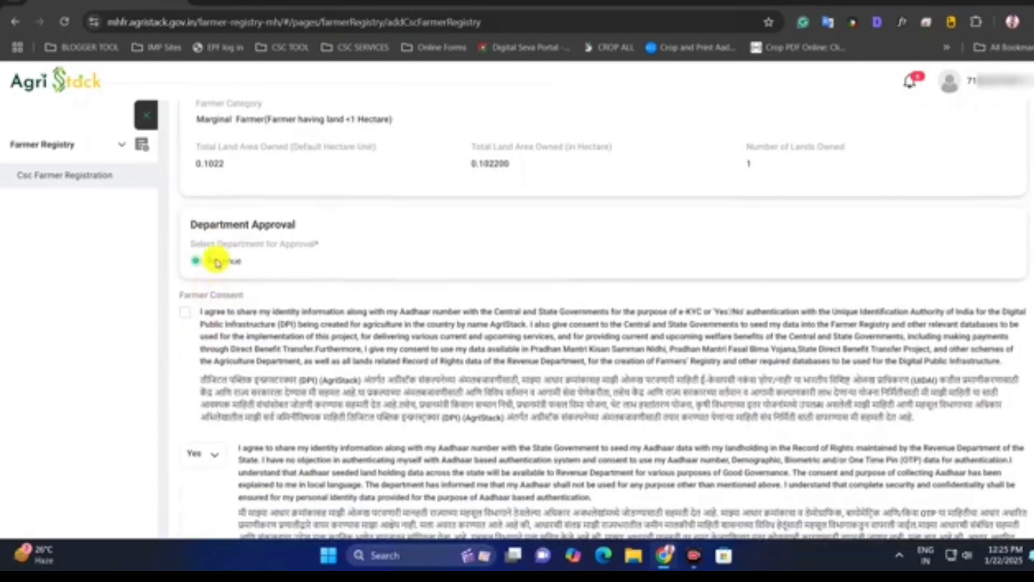
left_click(186, 312)
scroll(189, 307, "down", 3)
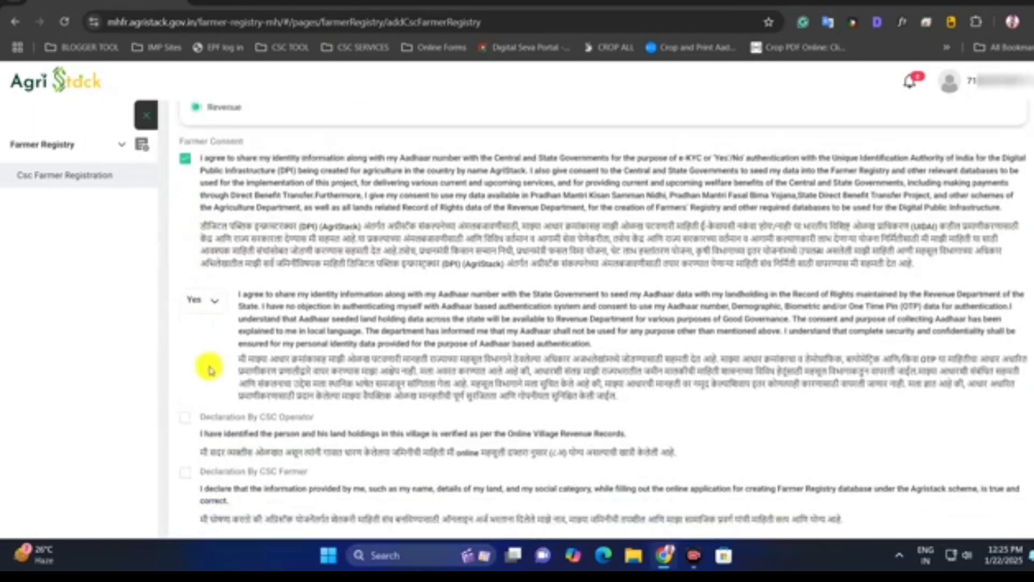
scroll(200, 361, "down", 1)
left_click(184, 365)
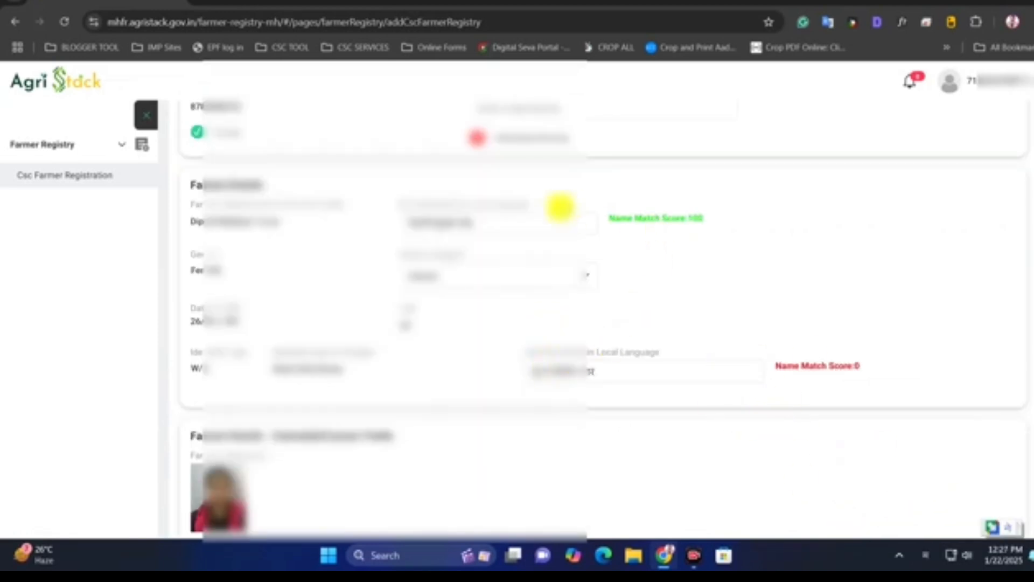
- Correct the identifier's name in local language in the farmer details and recheck its name match score
left_click_drag(641, 218, 680, 218)
left_click(778, 352)
left_click_drag(822, 365, 860, 366)
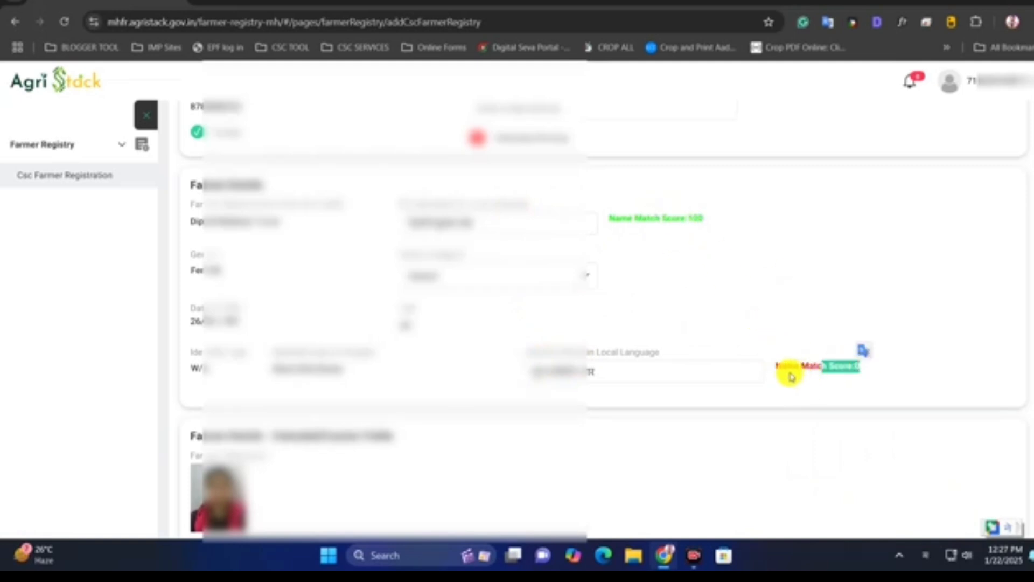
left_click(550, 377)
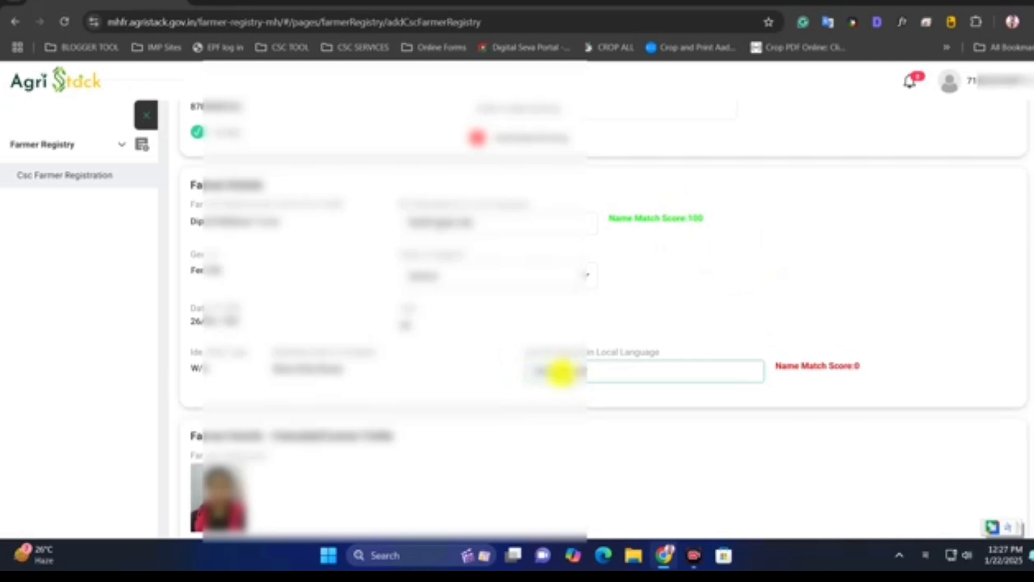
left_click(617, 391)
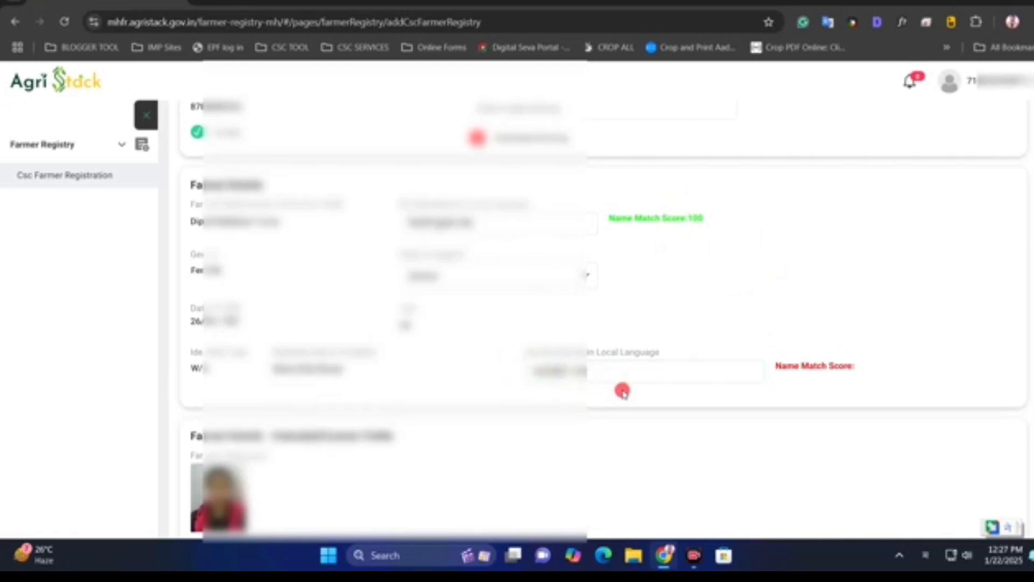
left_click_drag(809, 367, 911, 364)
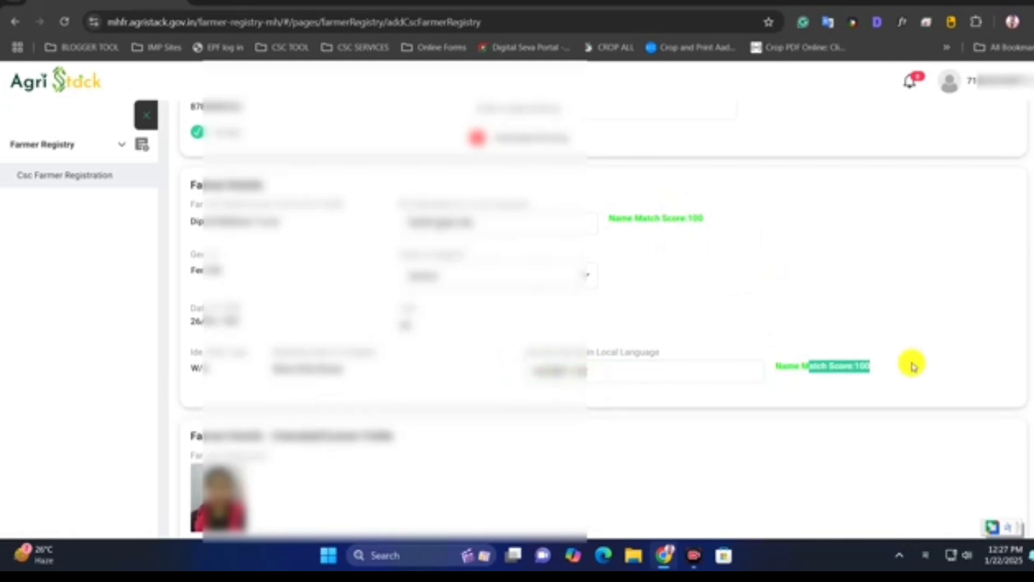
left_click(777, 324)
left_click(692, 213)
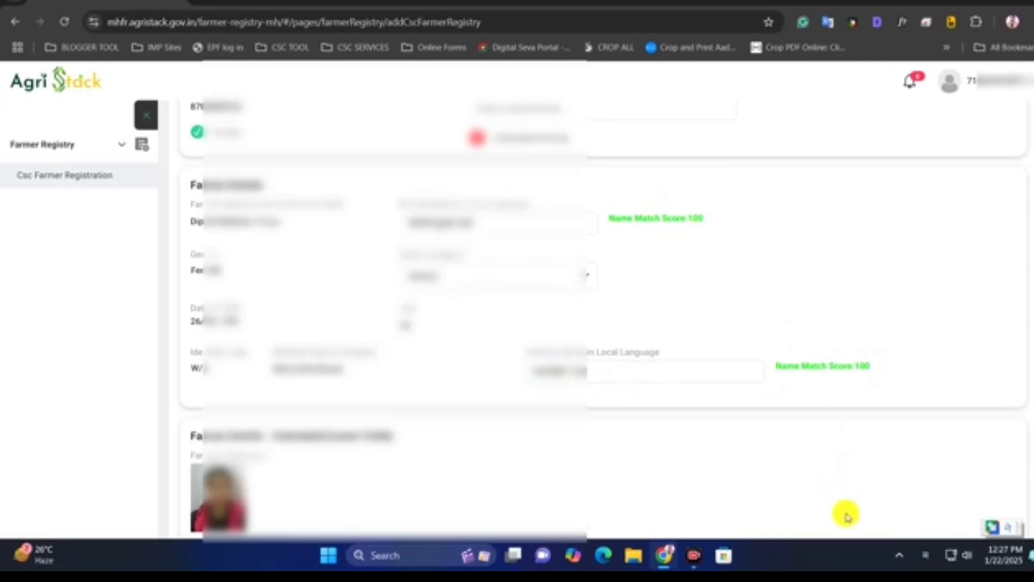
- Accept the farmer consent, keep the land-record consent at Yes, and accept both the CSC operator and farmer declarations
scroll(846, 525, "down", 10)
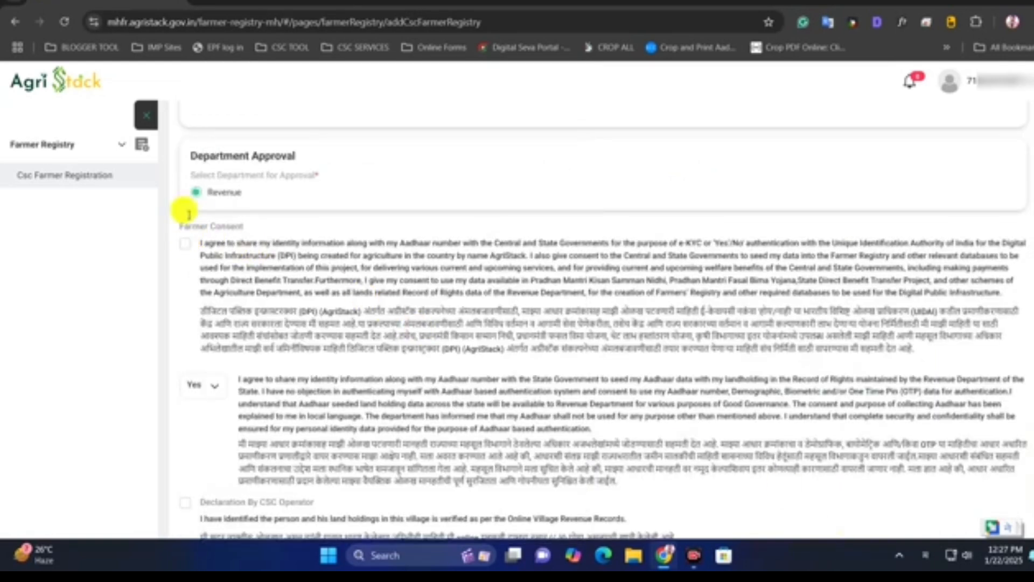
left_click(185, 243)
scroll(205, 290, "down", 1)
left_click(209, 317)
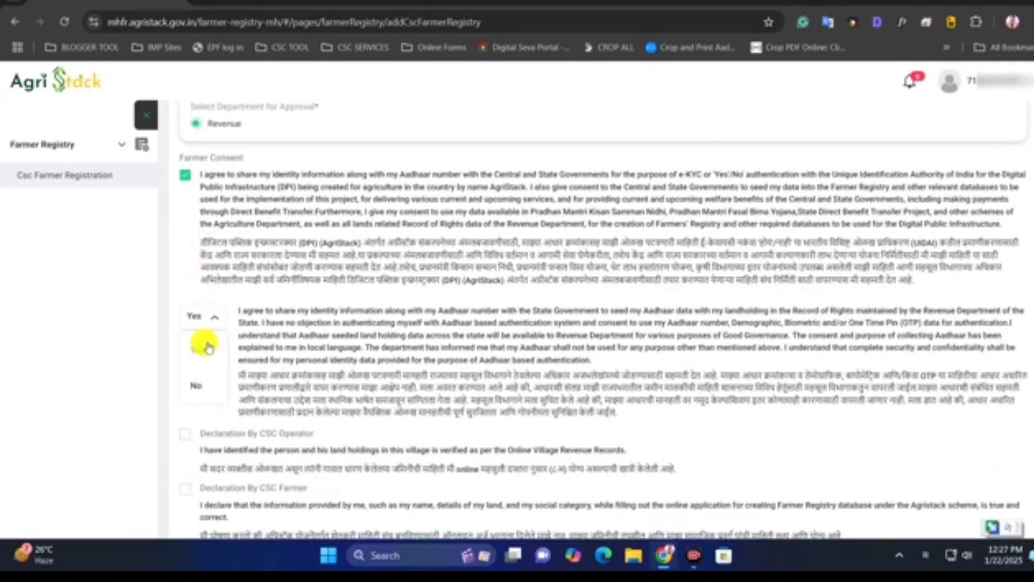
scroll(280, 355, "down", 1)
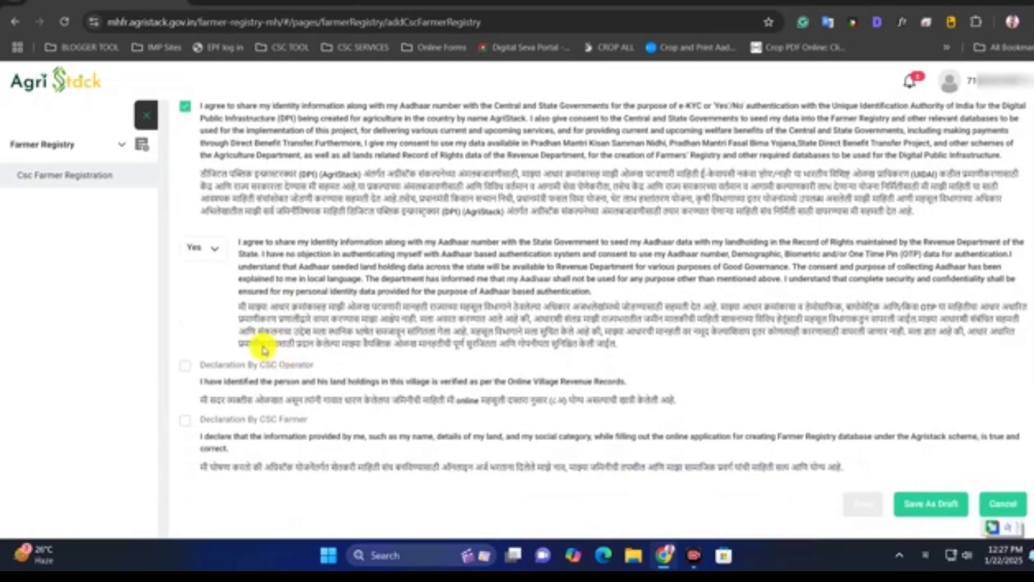
left_click(186, 366)
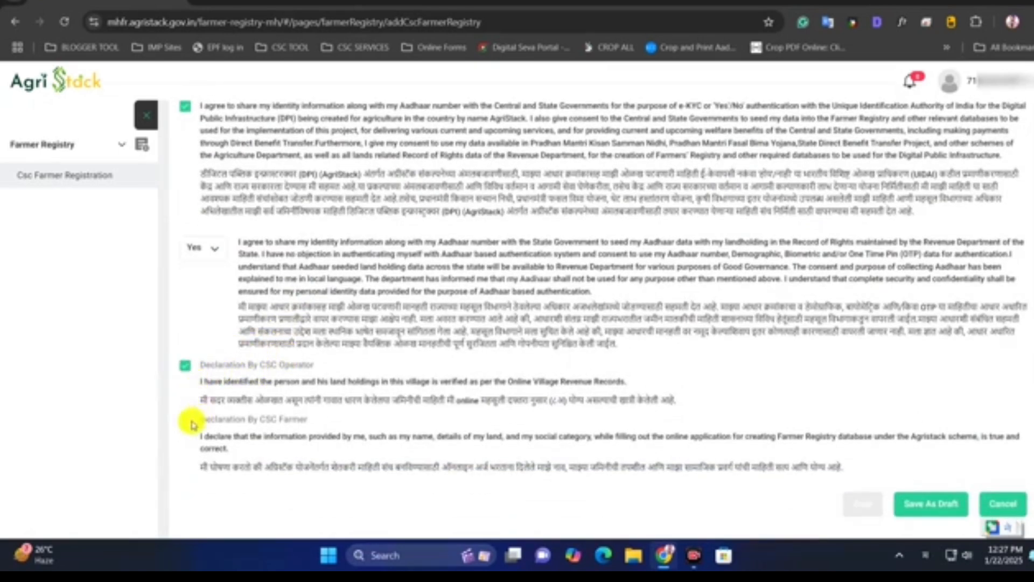
left_click(185, 419)
- Save the completed registration form and proceed to e-sign the farmer consent with the OTP option
left_click(944, 505)
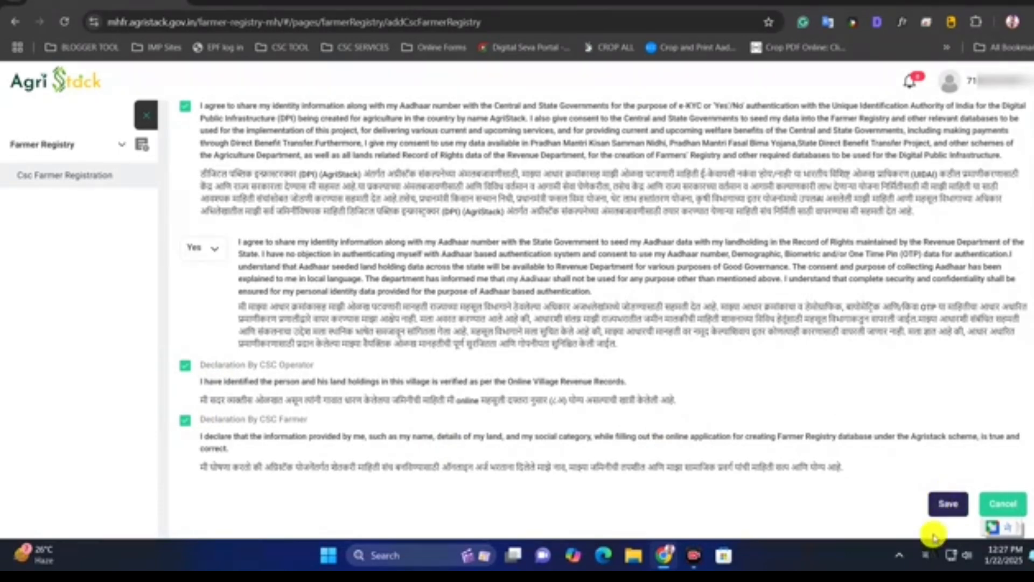
left_click(949, 503)
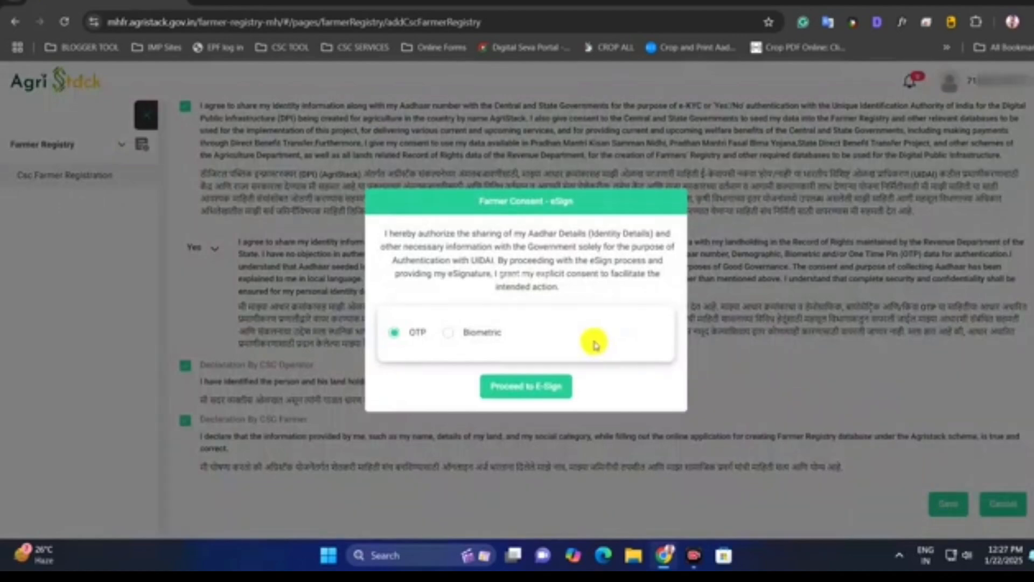
left_click(449, 334)
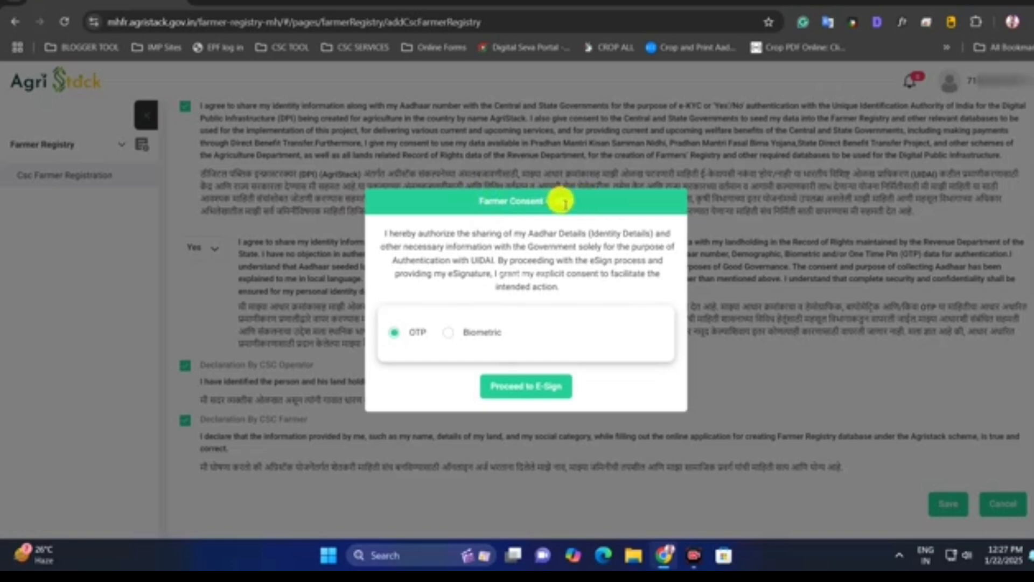
left_click(528, 387)
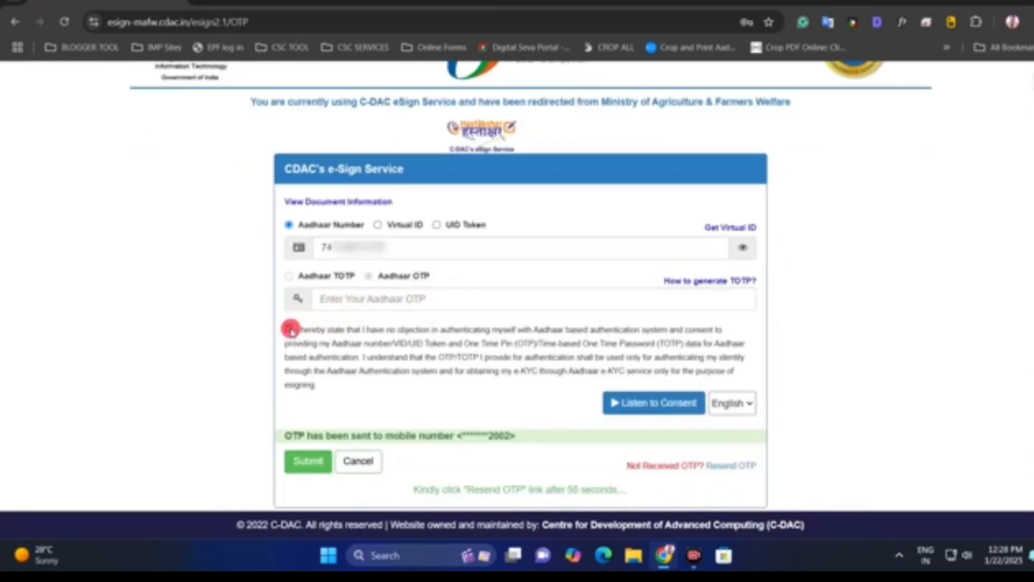
- Agree to the Aadhaar authentication consent on the e-Sign page, enter the Aadhaar OTP and submit it
left_click(291, 330)
left_click(364, 298)
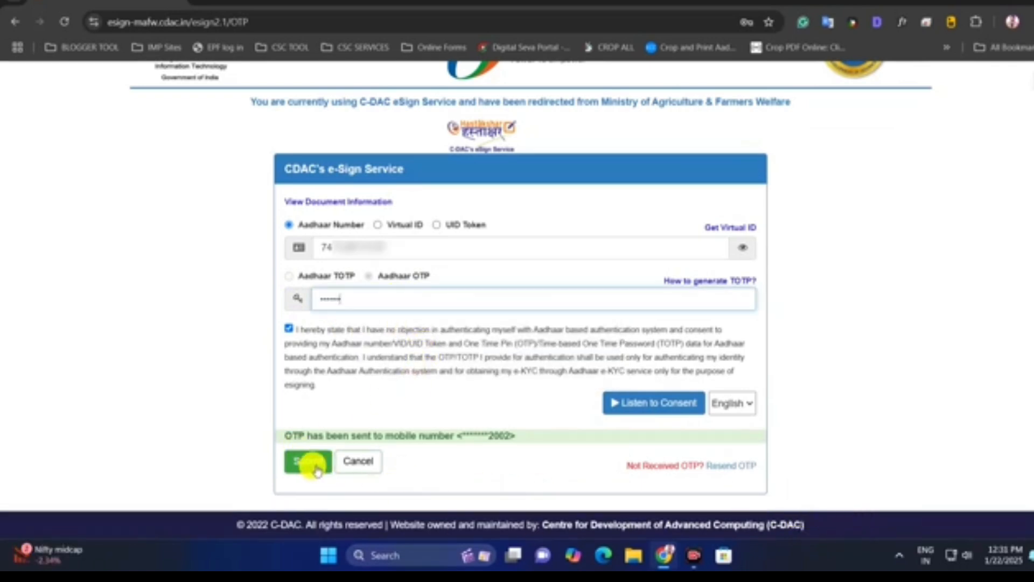
left_click(313, 467)
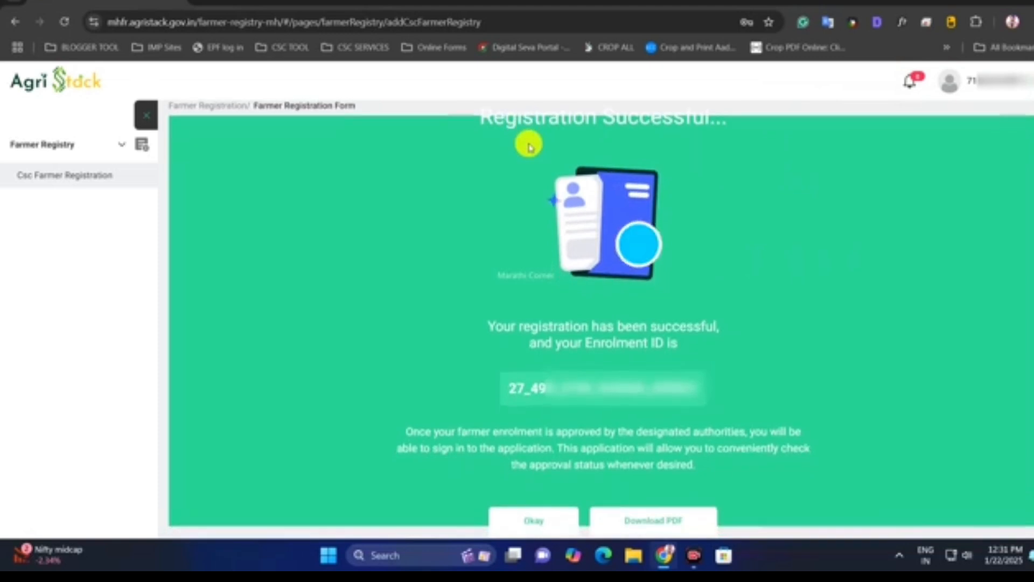
- Download the farmer's enrolment PDF and review its personal details, land details and consent pages
scroll(543, 179, "down", 1)
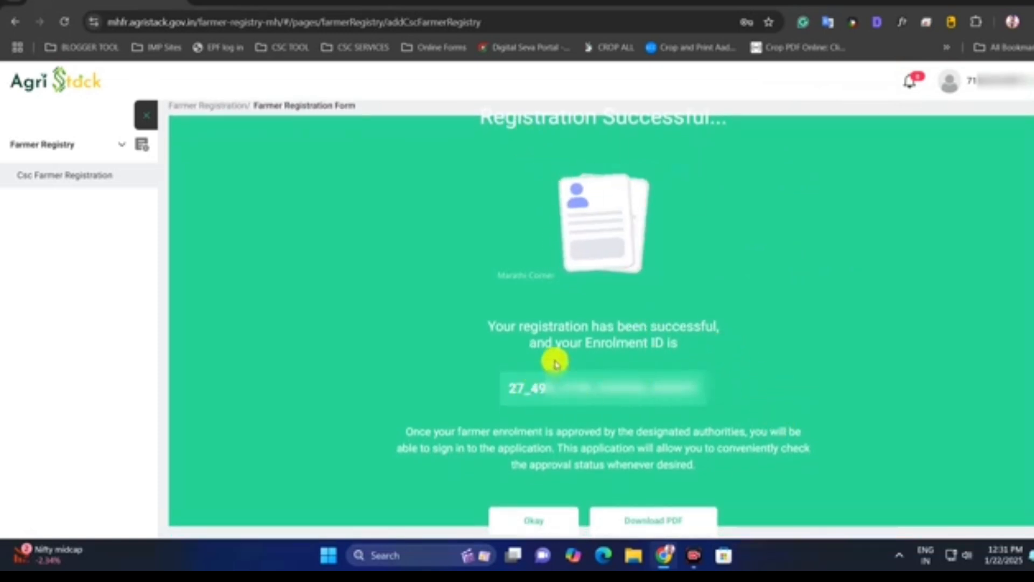
left_click(653, 519)
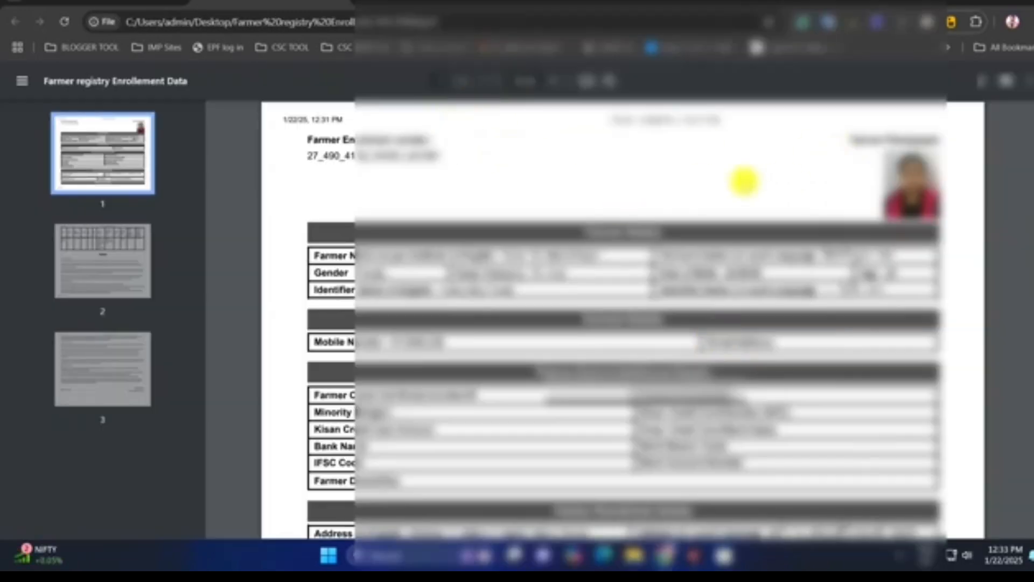
scroll(738, 216, "down", 3)
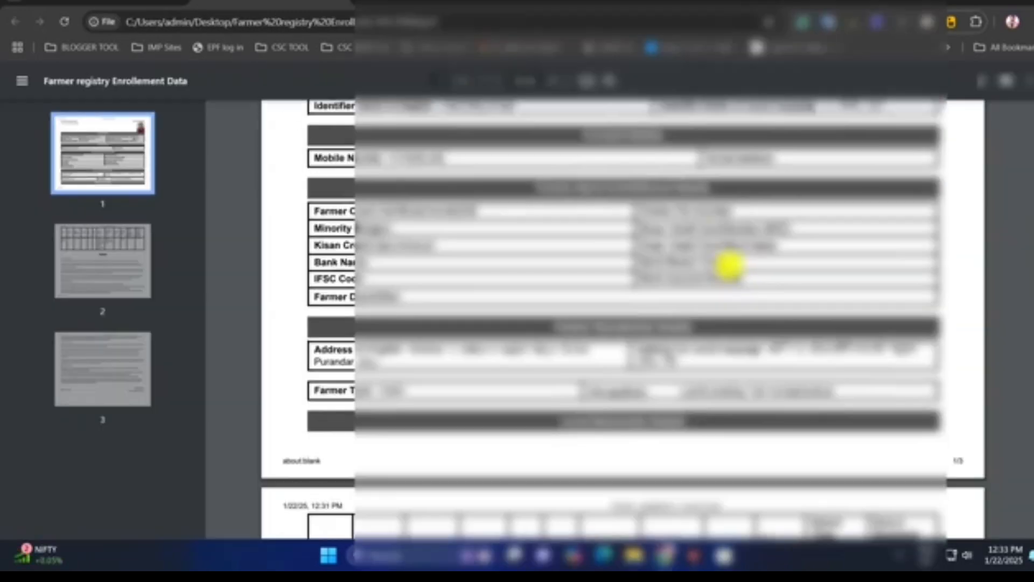
scroll(729, 265, "down", 5)
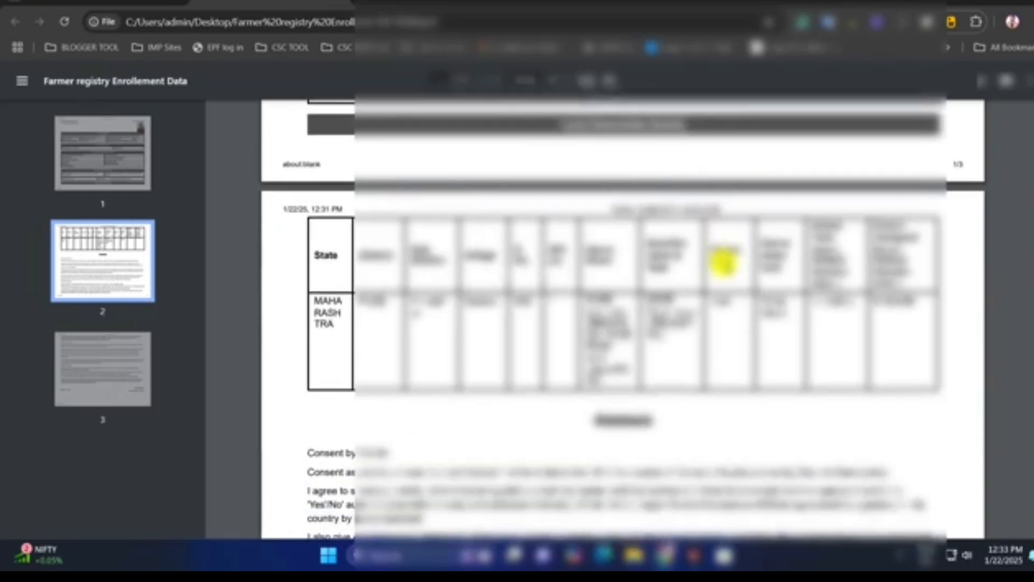
scroll(723, 262, "down", 10)
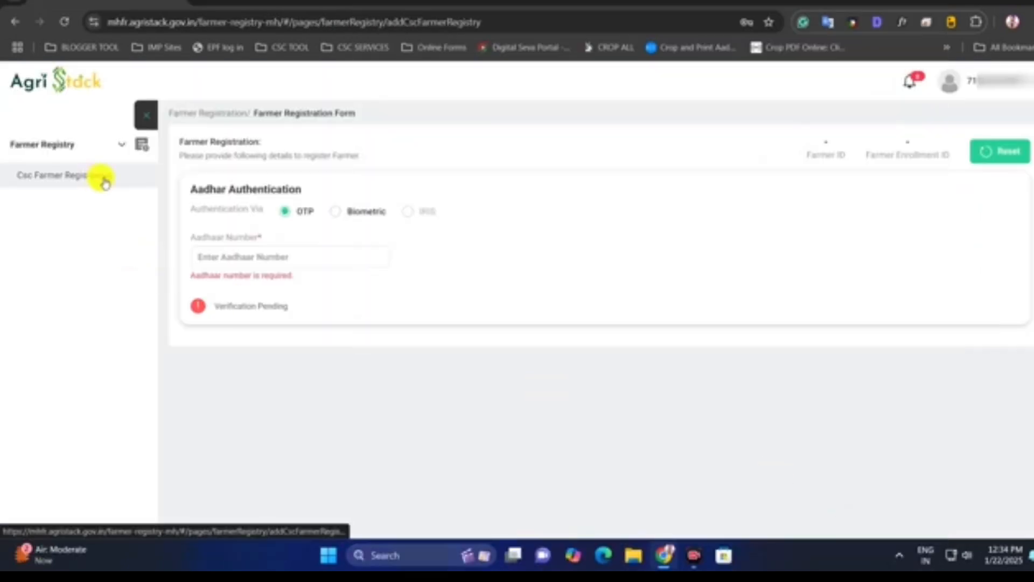
- Enter the newly registered farmer's Aadhaar number for OTP authentication and check the enrolment ID and approval workflow status
left_click(242, 258)
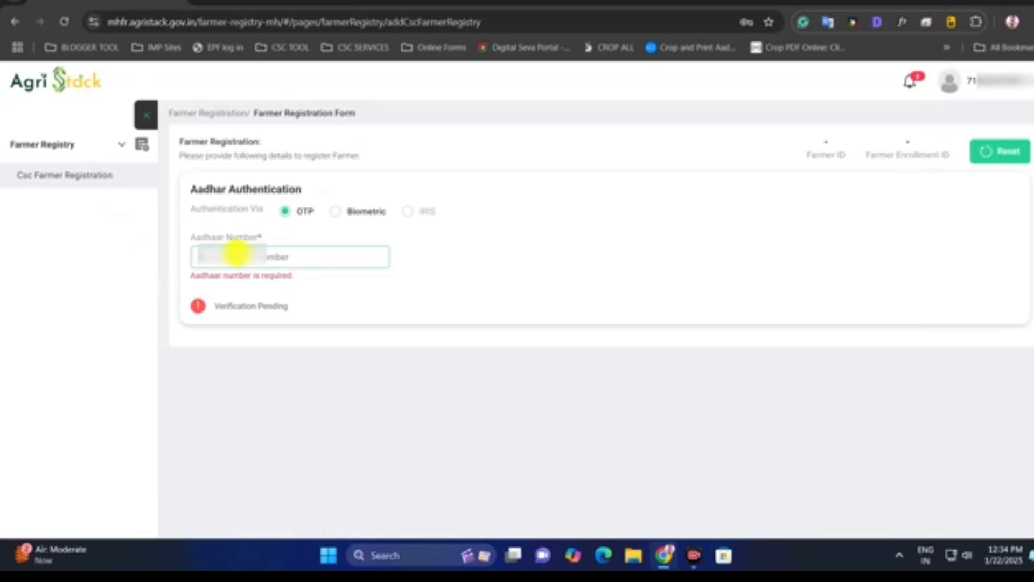
key("ctrl+v")
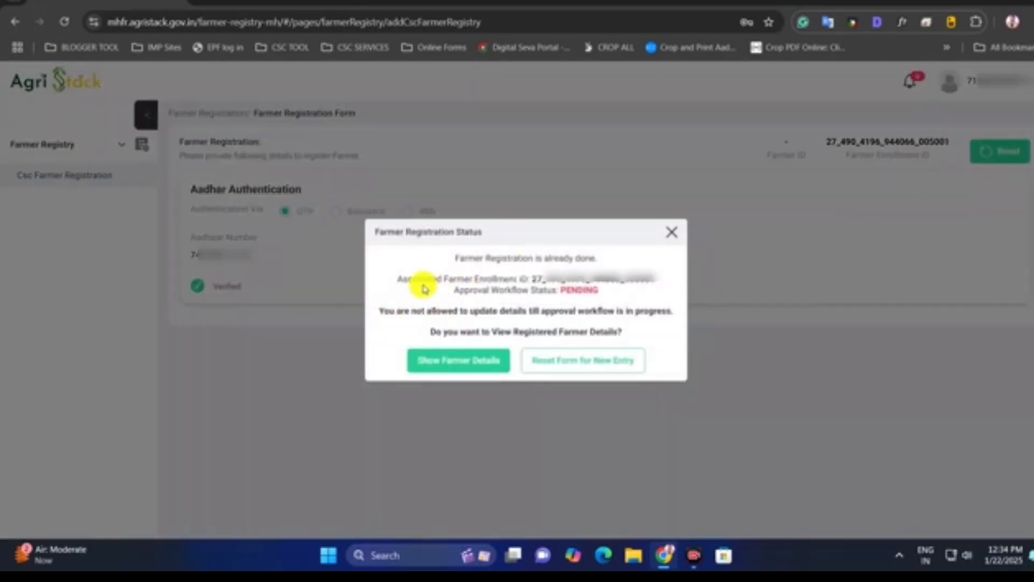
left_click_drag(405, 278, 545, 268)
left_click(586, 273)
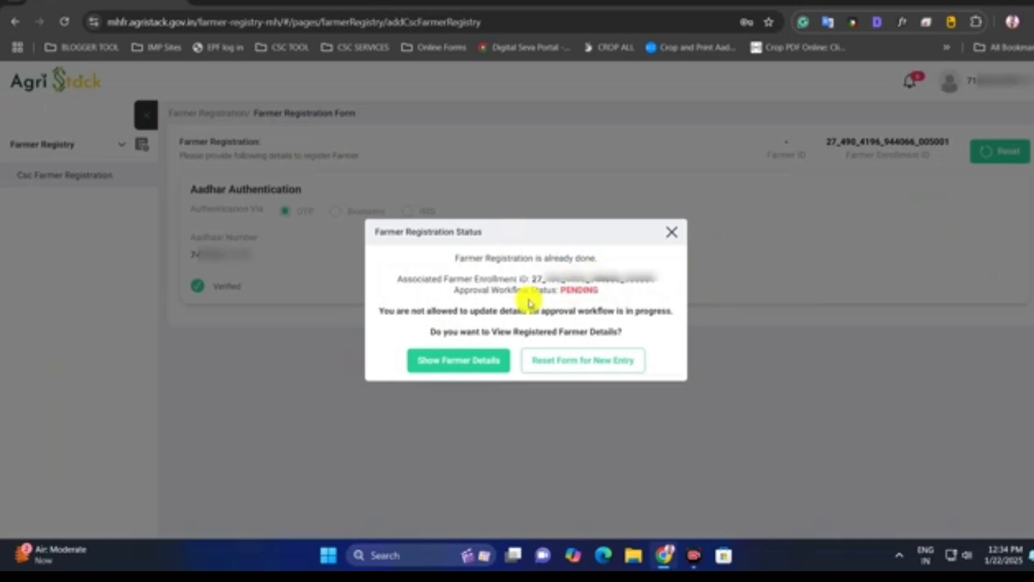
left_click_drag(460, 292, 602, 291)
left_click(559, 292)
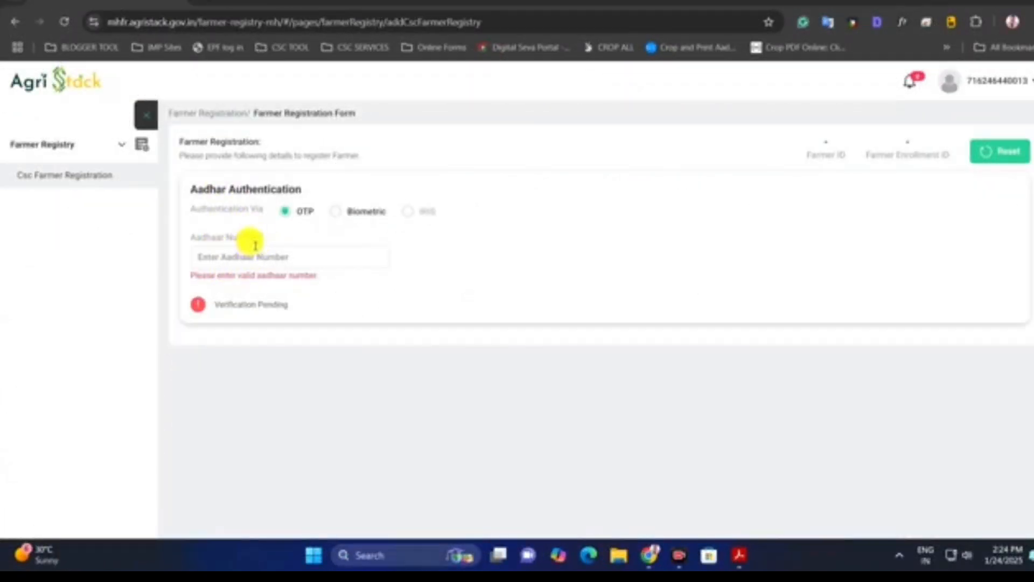
- Authenticate another registered farmer by Aadhaar number and check the associated Farmer ID and approval workflow status
left_click(219, 257)
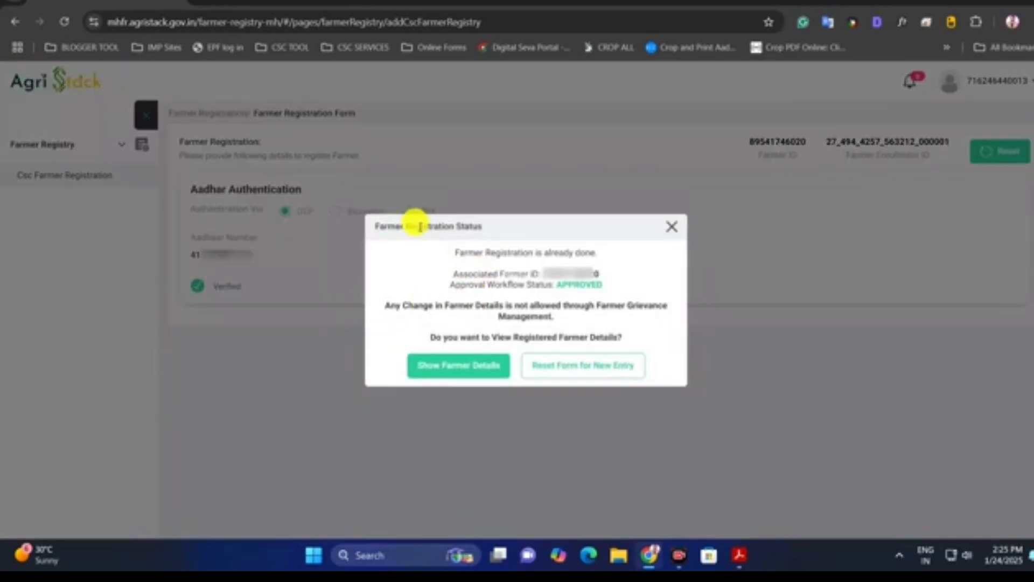
left_click_drag(461, 277, 593, 274)
left_click(532, 276)
left_click(606, 278)
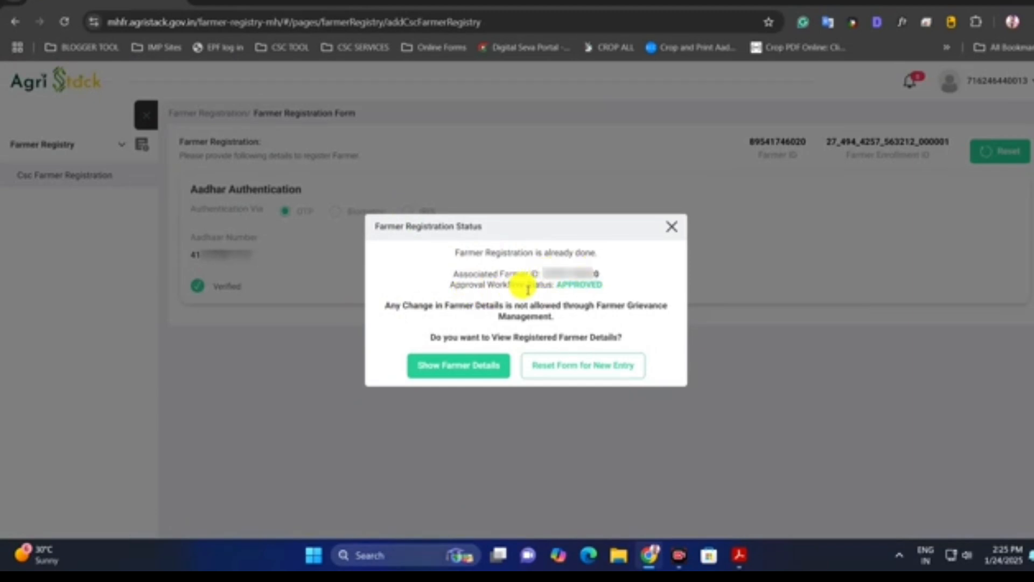
left_click(613, 290)
left_click_drag(612, 291, 448, 274)
left_click(441, 284)
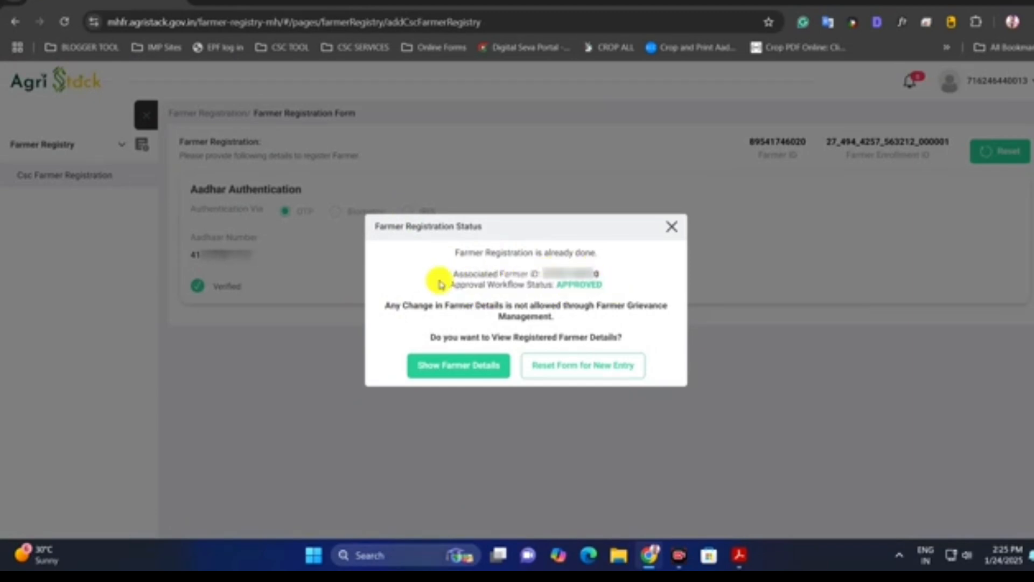